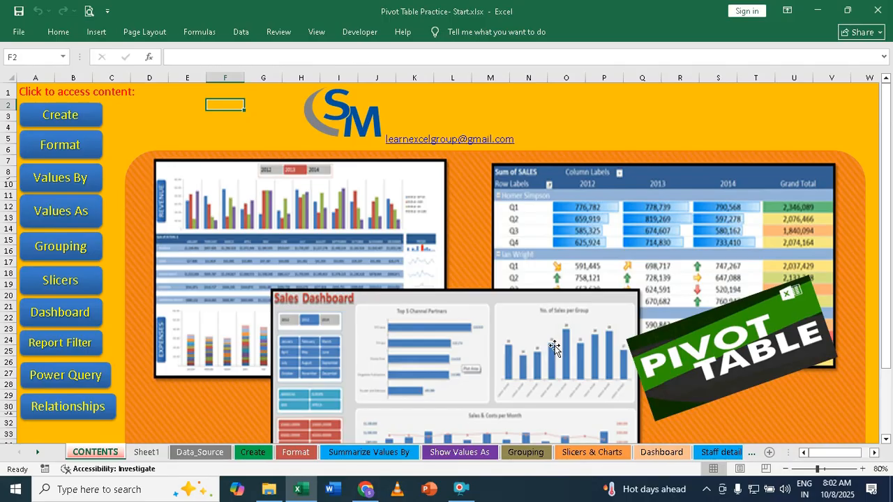
Look over the Data_Source, Create and Format sheets of the workbook.
left_click(201, 453)
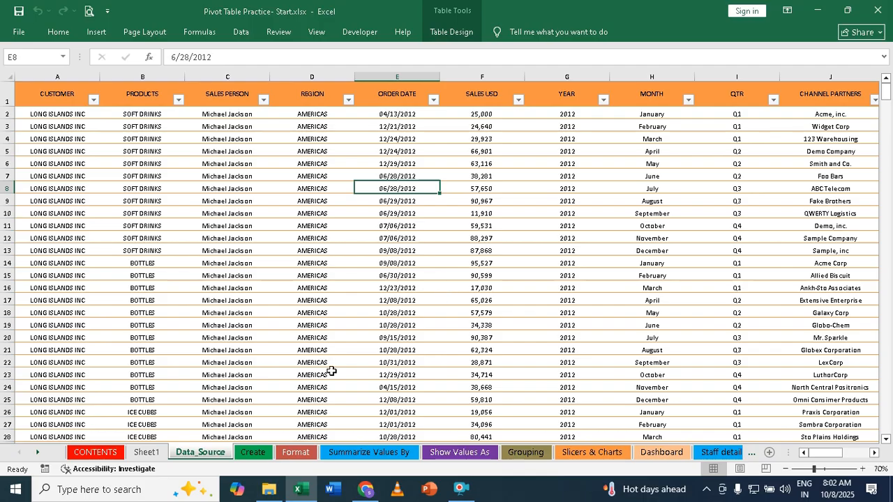
left_click(253, 452)
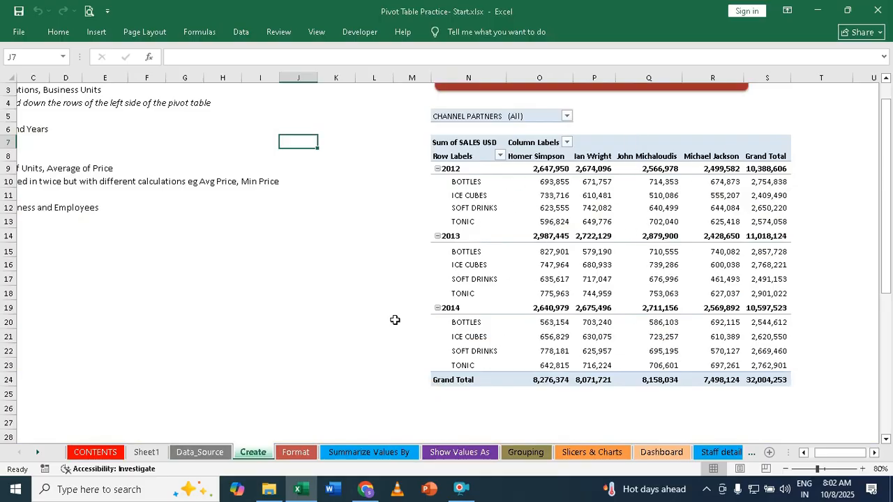
left_click(309, 453)
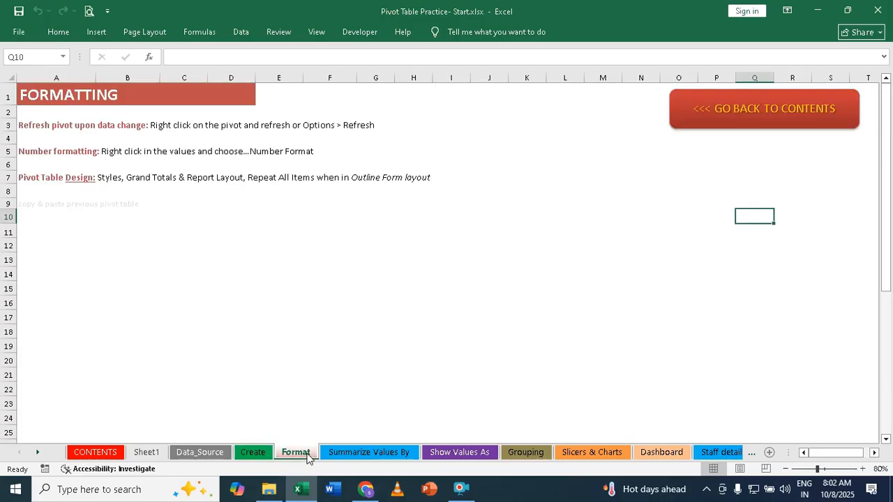
Select the entire pivot table on the Create sheet, including its CHANNEL PARTNERS filter, and copy it.
left_click(262, 452)
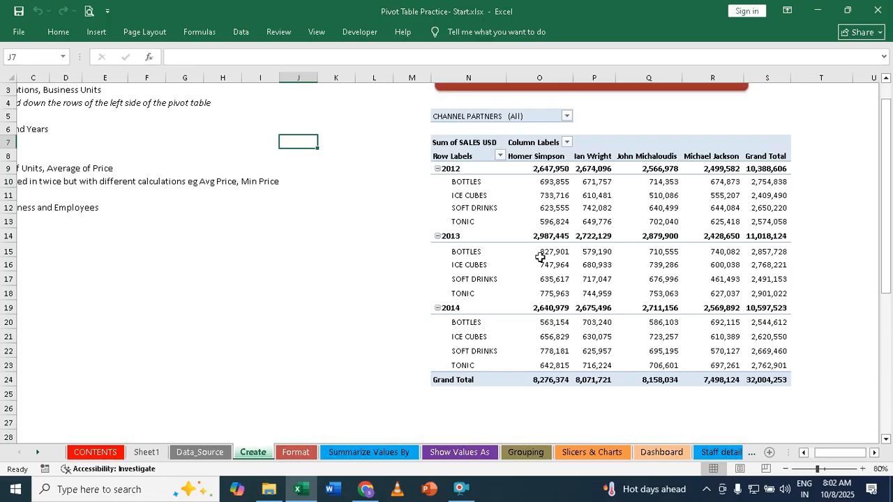
left_click(579, 208)
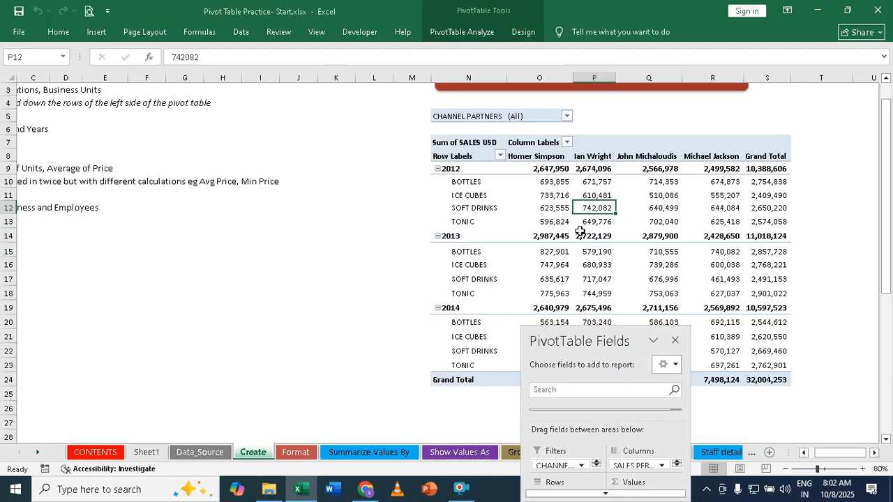
left_click(457, 33)
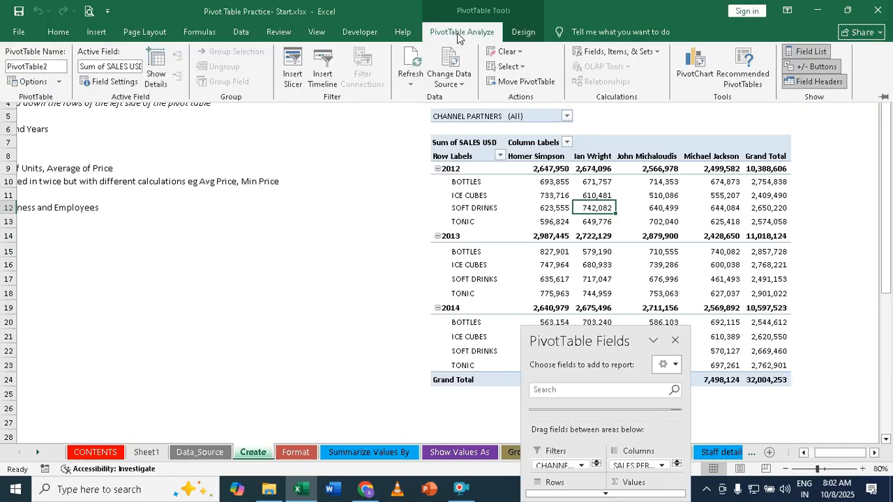
left_click(521, 68)
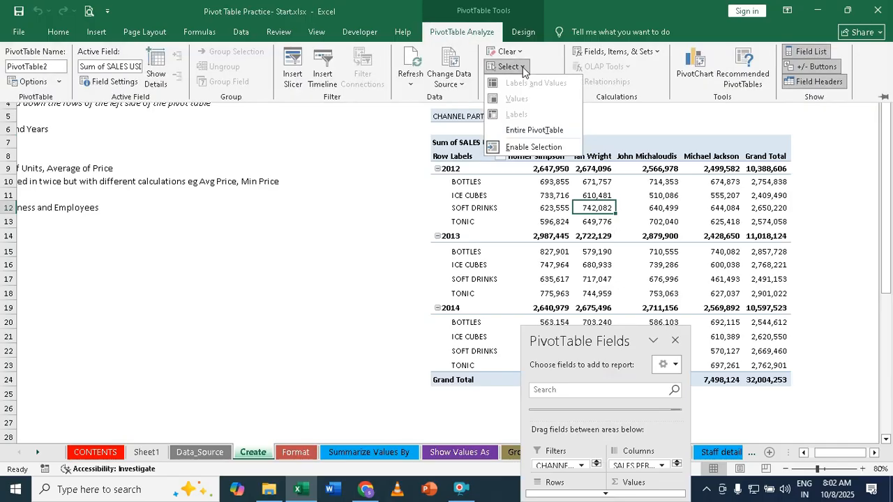
left_click(534, 130)
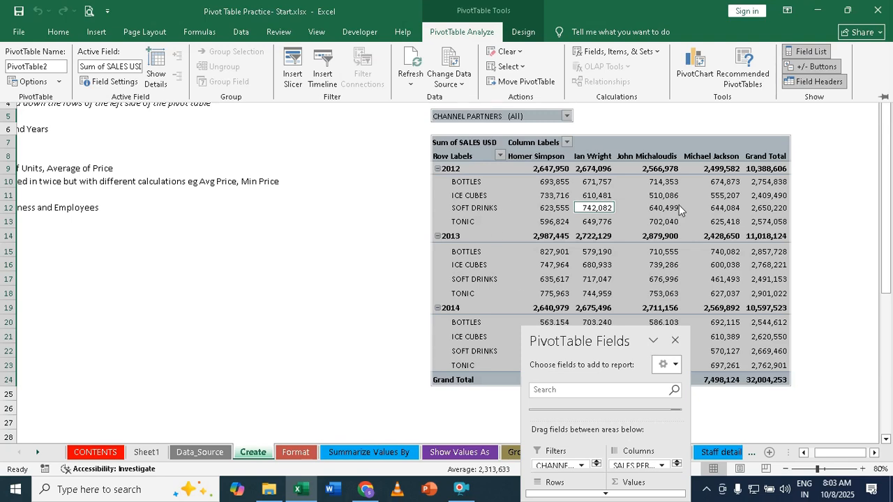
mouse_move(679, 205)
key("ctrl+c")
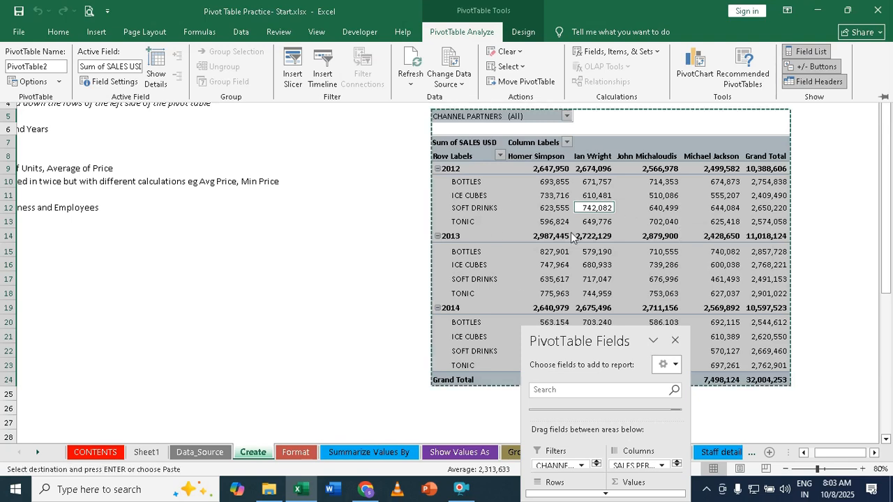
Paste the copied pivot table into the Format sheet at cell A13.
left_click(299, 455)
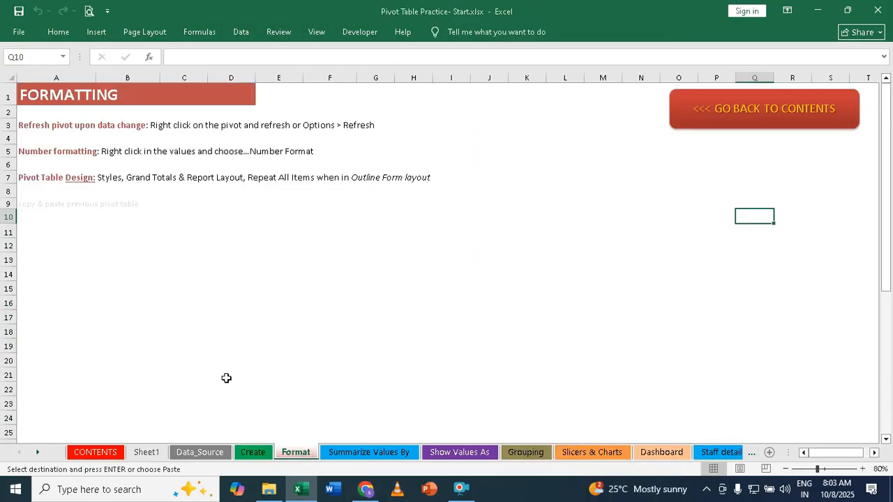
left_click(62, 248)
left_click(59, 273)
left_click(69, 256)
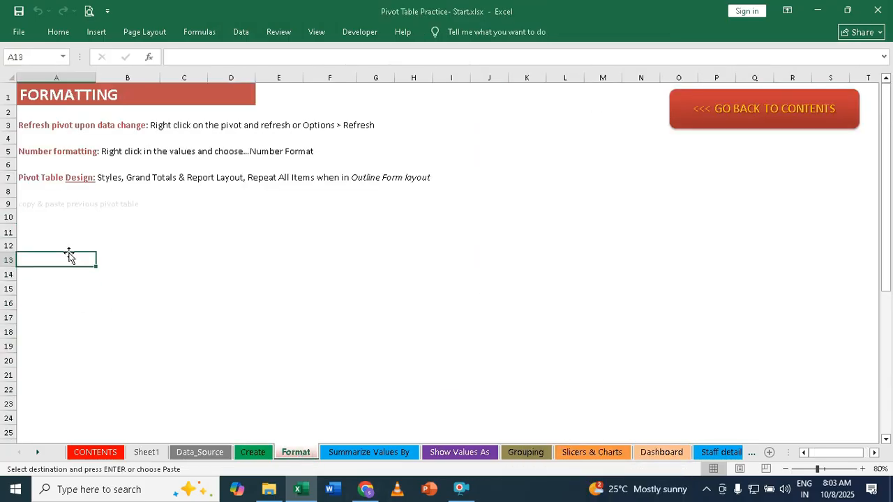
key("ctrl+v")
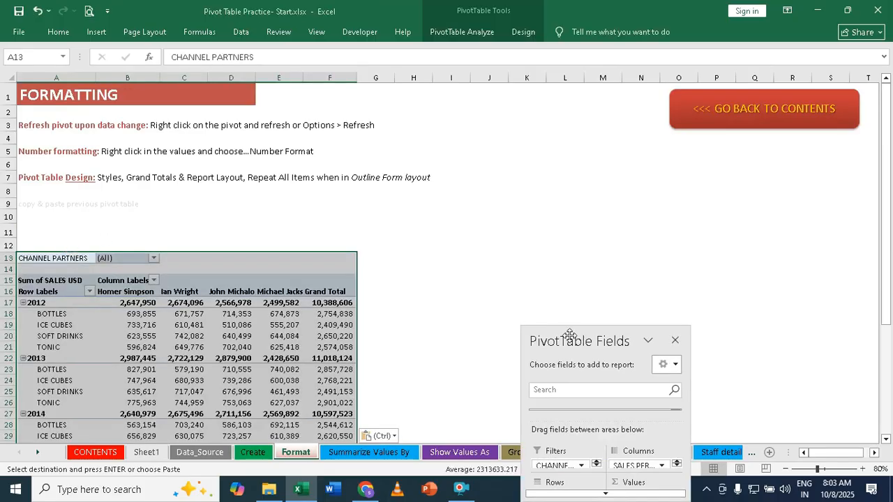
Remove SALES PERSON from the pasted pivot table's columns and move YEAR from rows to columns.
left_click_drag(568, 340, 565, 139)
left_click_drag(582, 301, 566, 423)
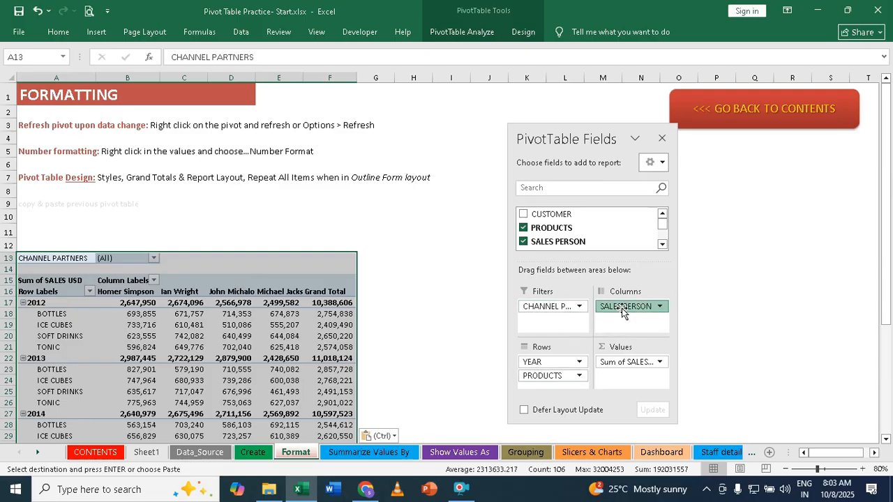
left_click_drag(633, 306, 778, 303)
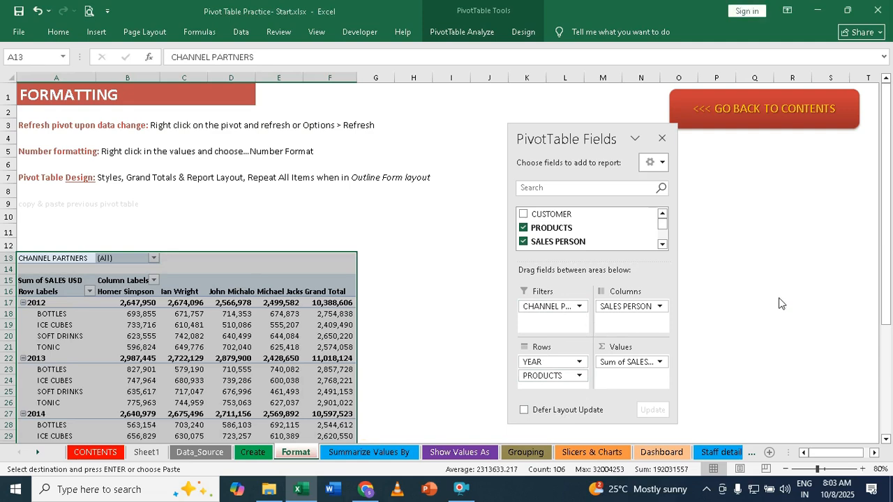
left_click_drag(542, 363, 640, 312)
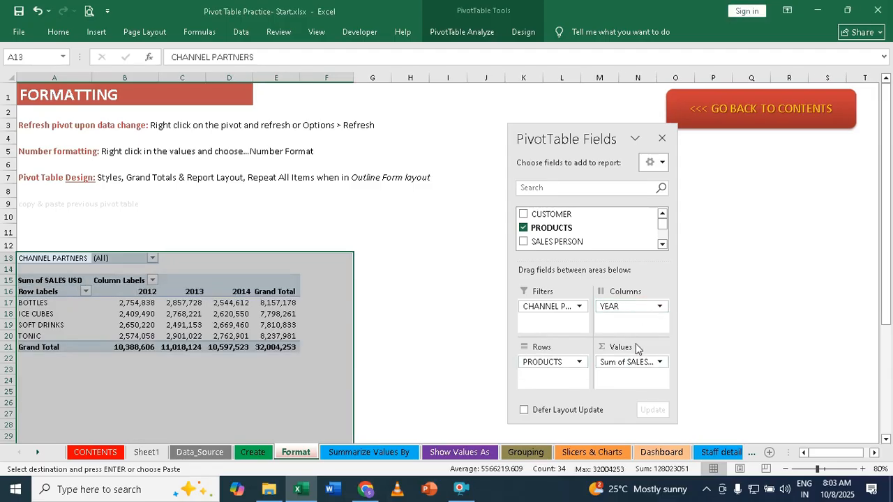
left_click(229, 325)
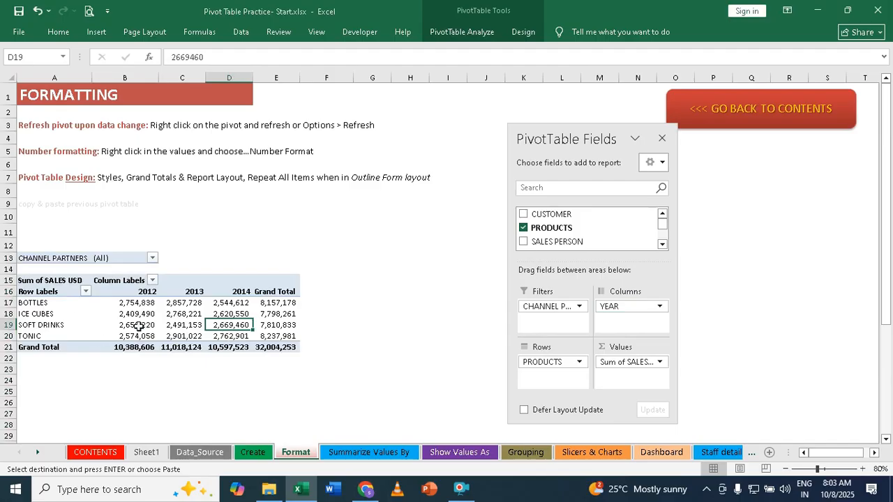
mouse_move(120, 335)
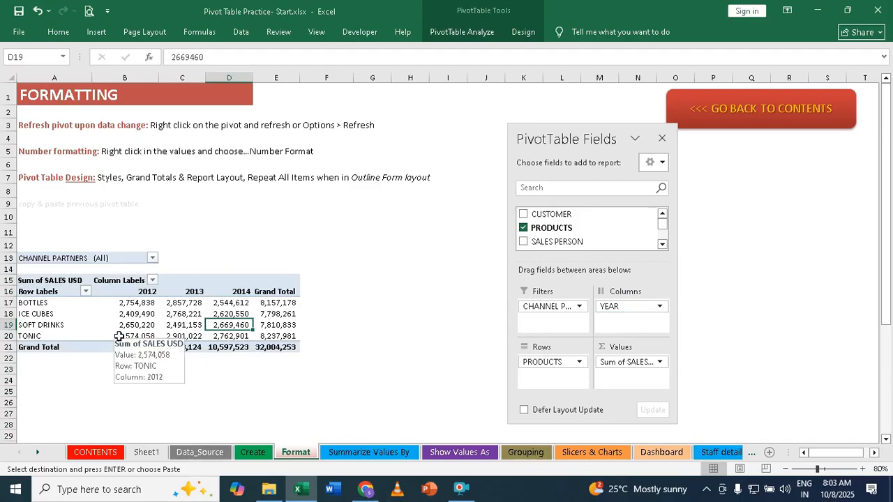
mouse_move(279, 339)
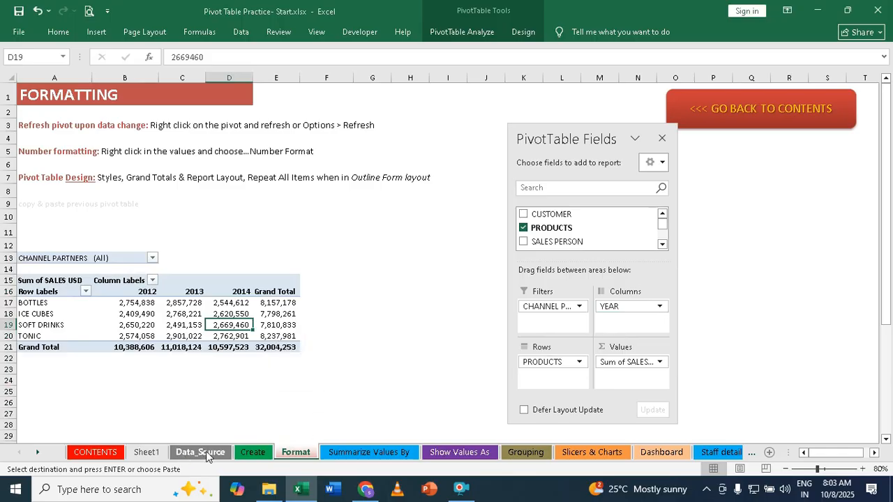
On Data_Source, set the SALES USD values in F2 to F5 to 1000000, 3000000, 4000000 and 5000000.
left_click(201, 452)
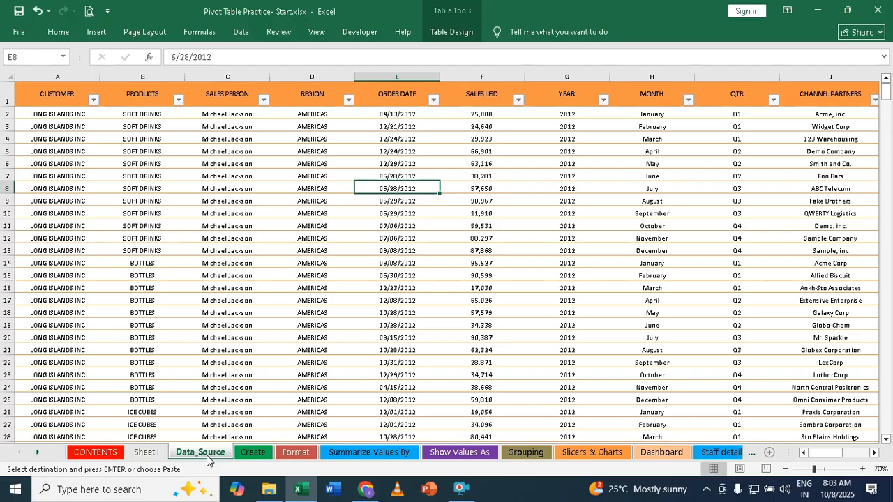
left_click(482, 112)
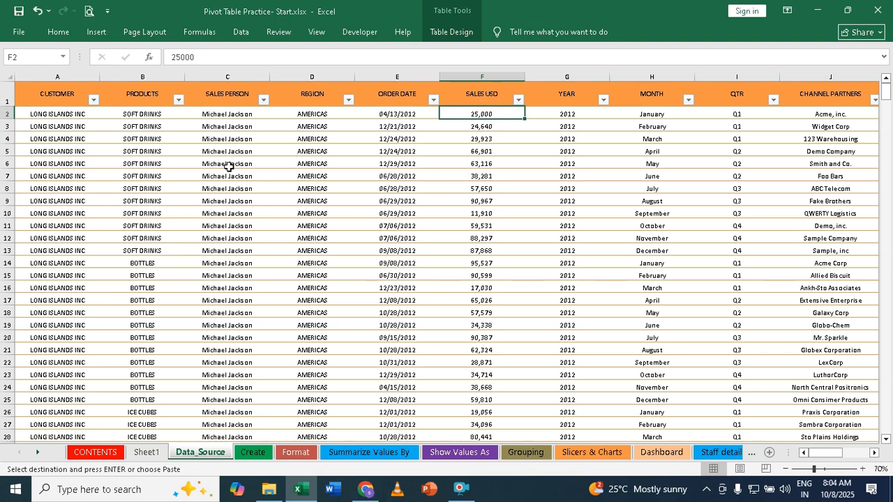
type("1")
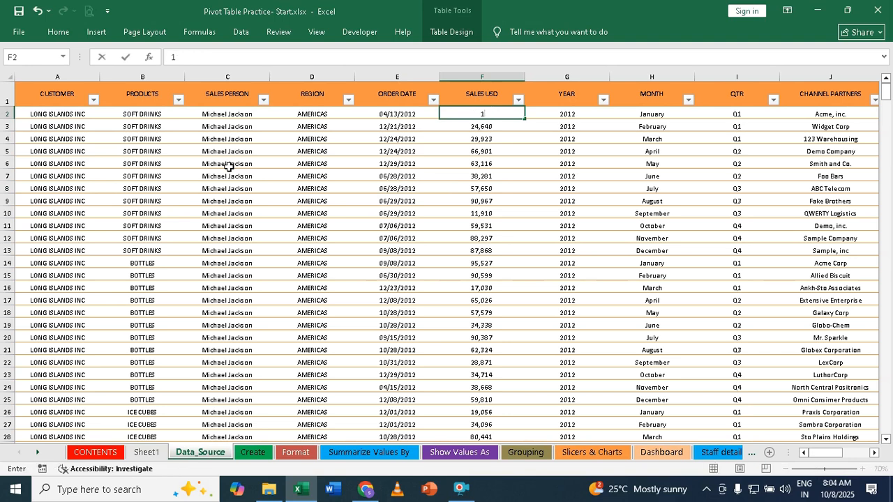
type("000000")
key("Return")
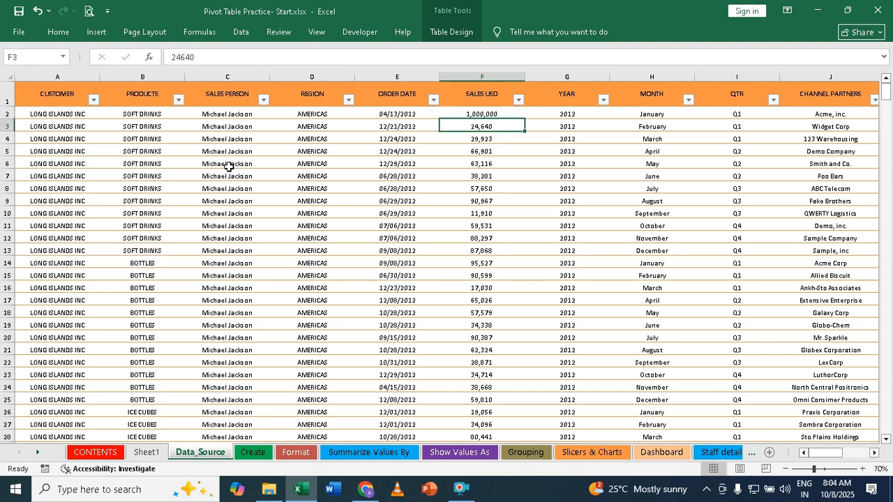
type("300")
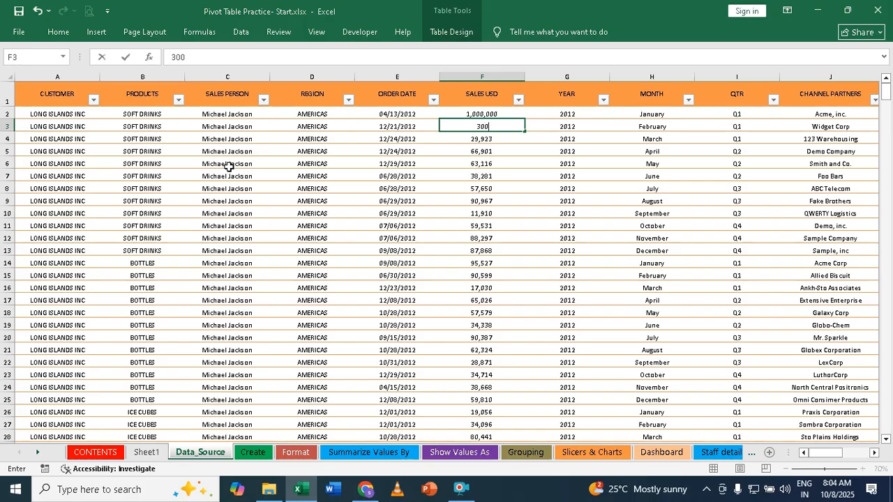
type("0000")
key("Return")
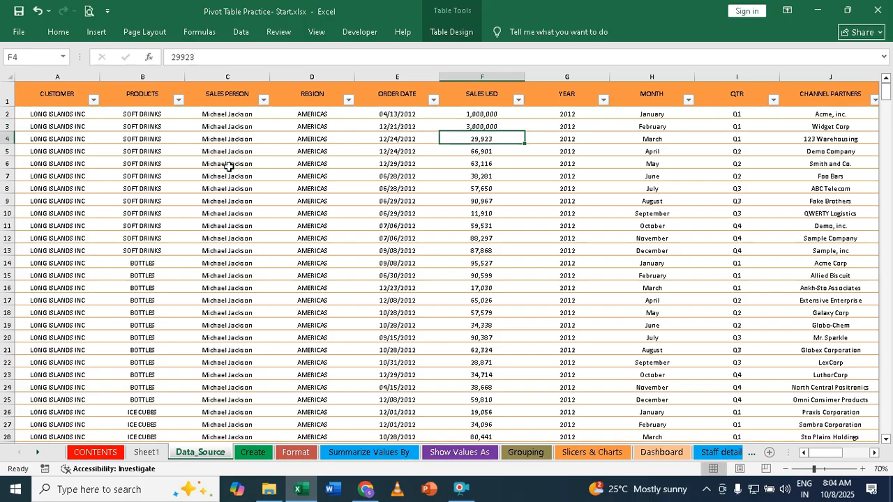
type("4,")
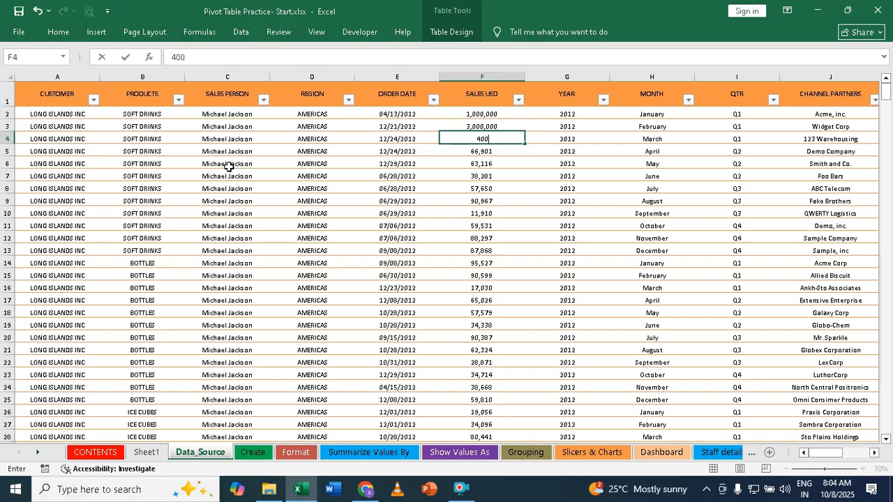
type("000,000")
key("Return")
type("5000000")
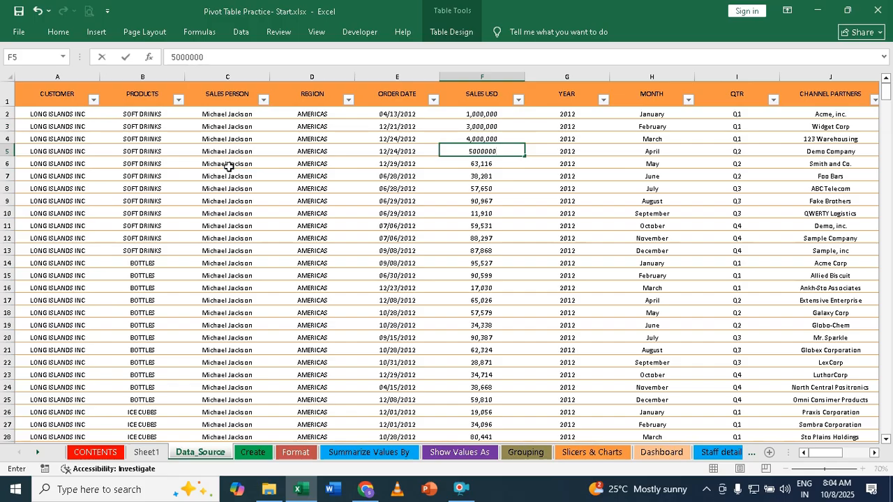
key("Return")
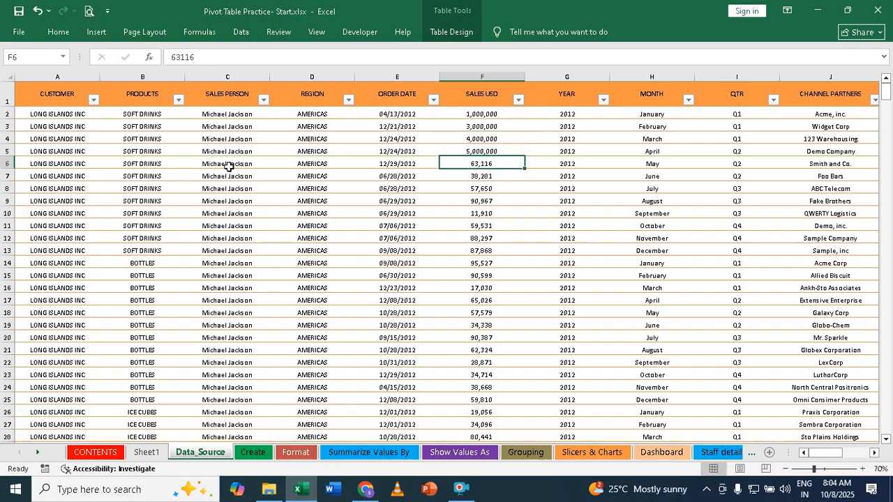
Compare the pivot tables on the Format and Create sheets with the edited sales values on Data_Source and check the Format pivot's Refresh option.
left_click(296, 452)
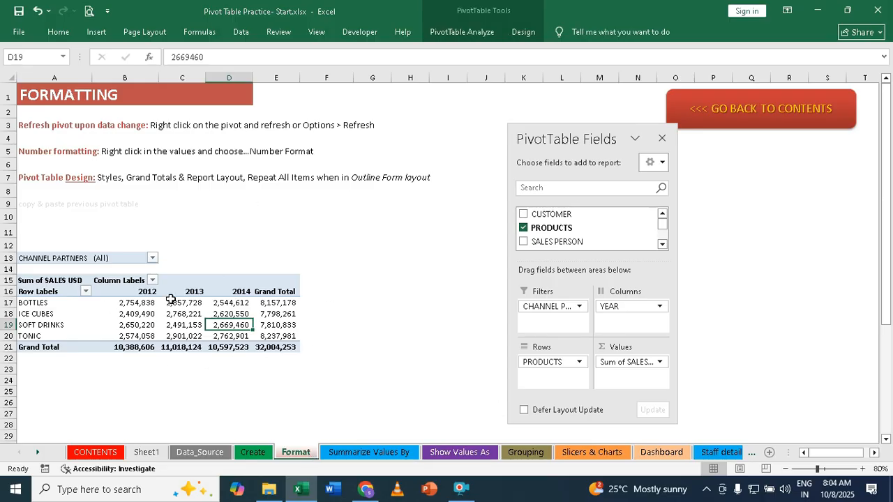
left_click(201, 452)
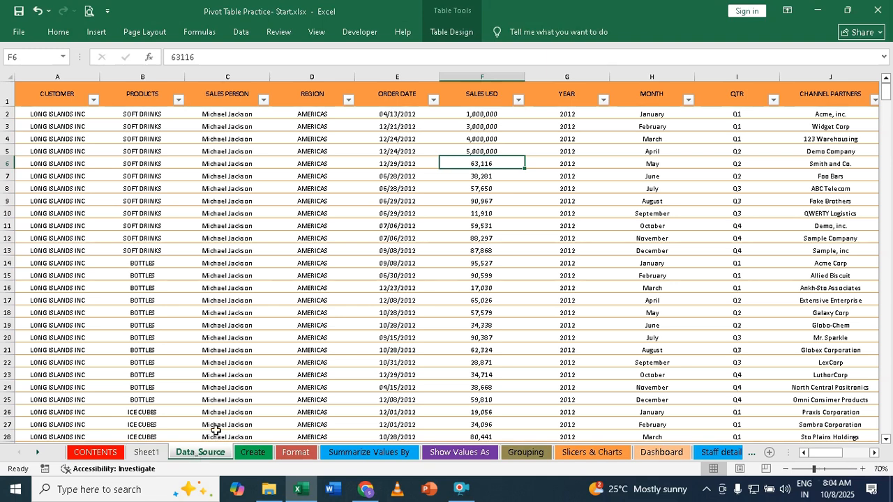
left_click(301, 454)
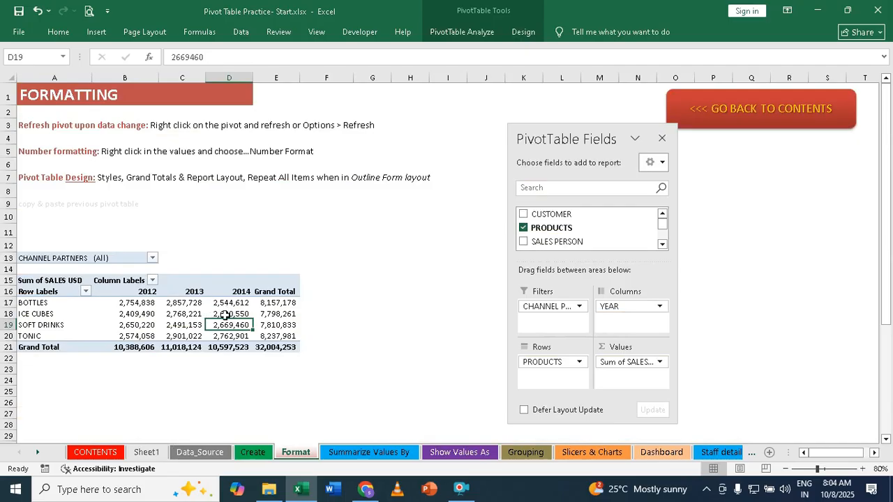
right_click(230, 315)
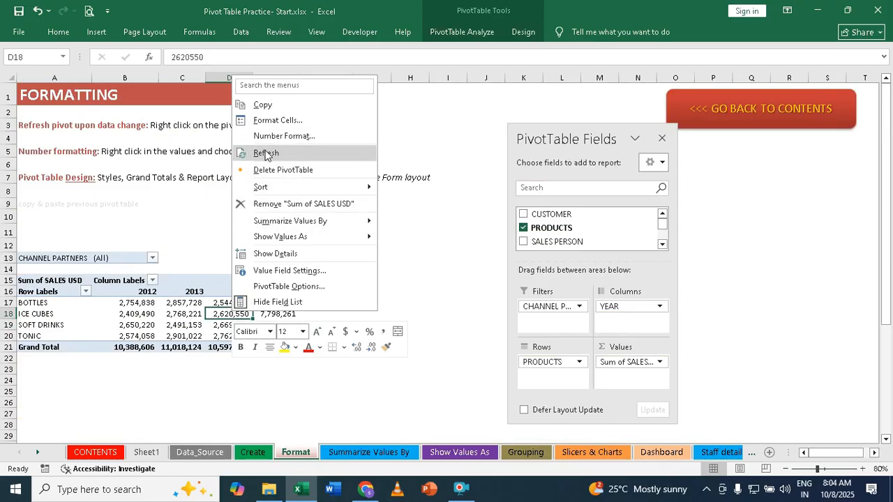
left_click(256, 454)
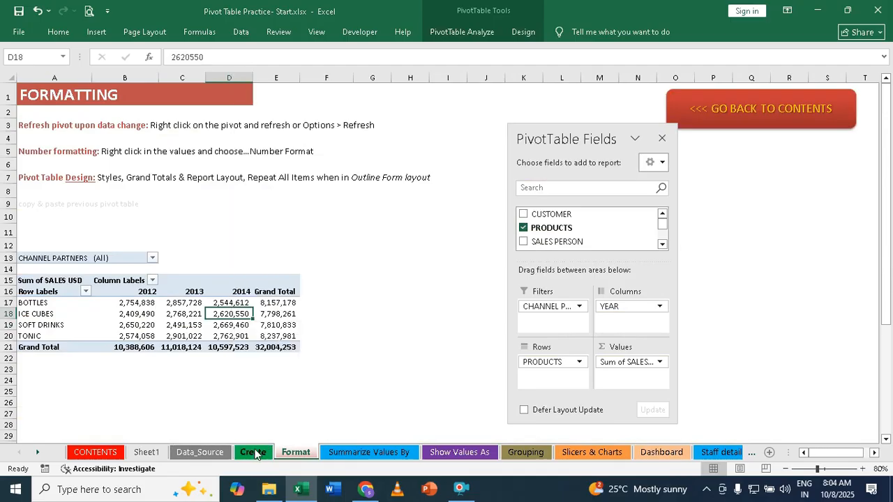
left_click(255, 453)
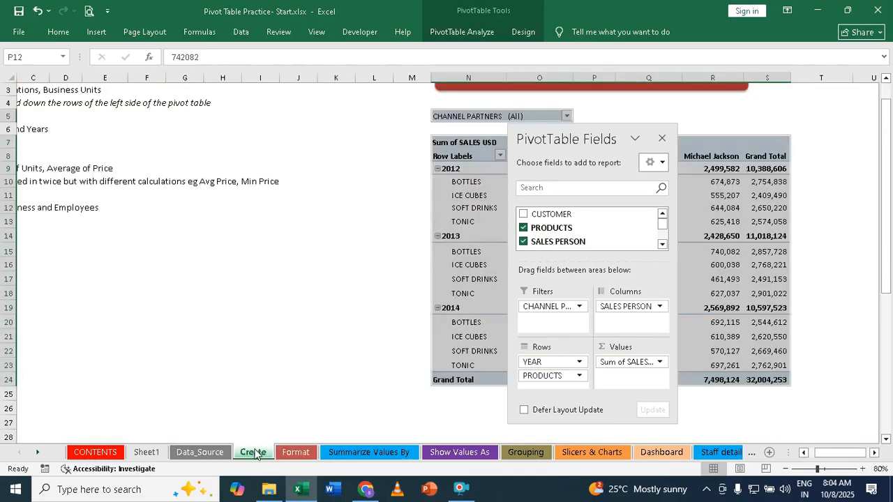
left_click(206, 455)
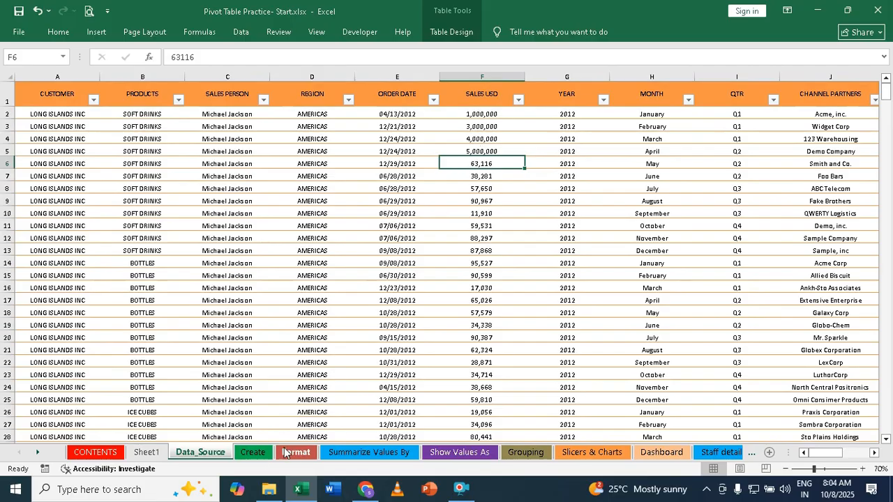
left_click(297, 455)
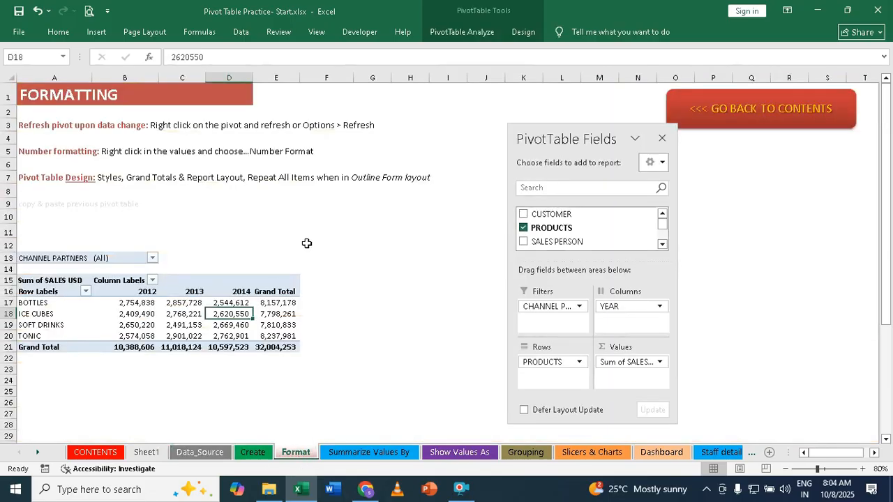
Refresh all pivot tables in the workbook so they pick up the edited source data.
right_click(242, 320)
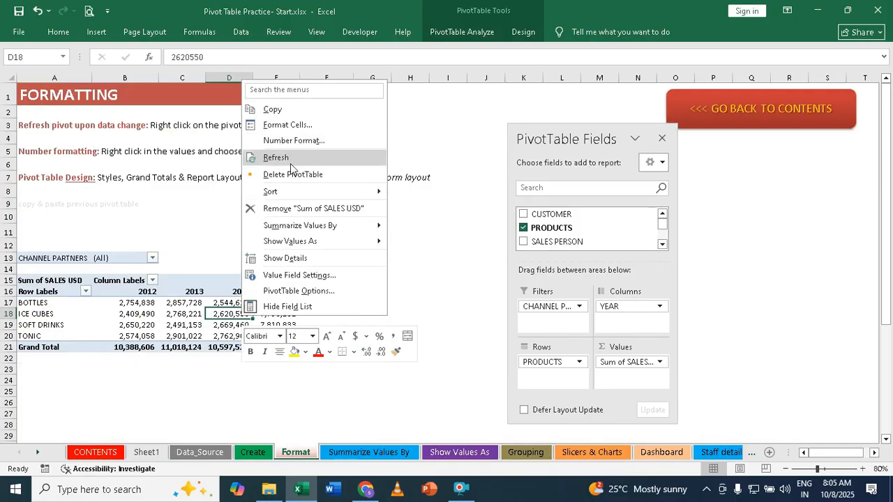
left_click(229, 315)
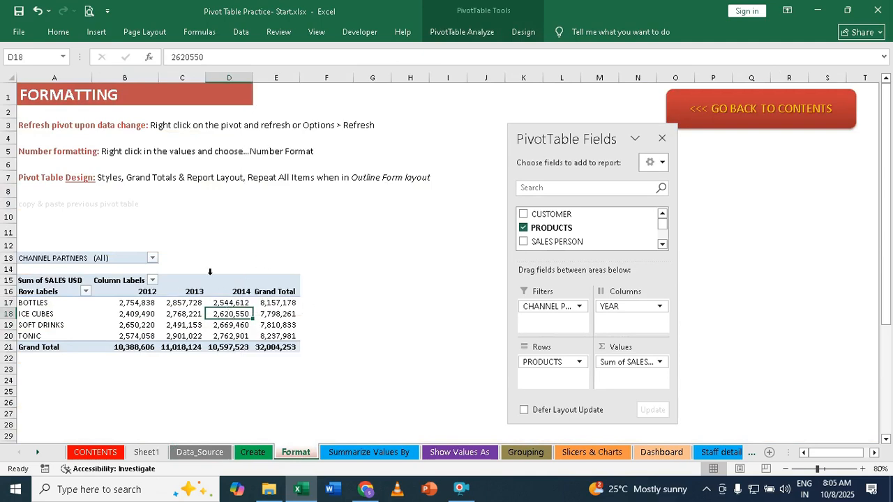
left_click(462, 32)
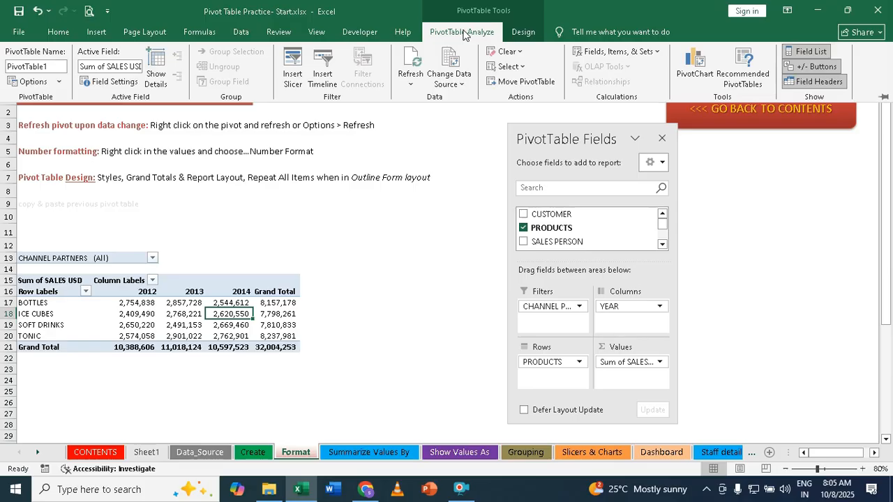
left_click(411, 85)
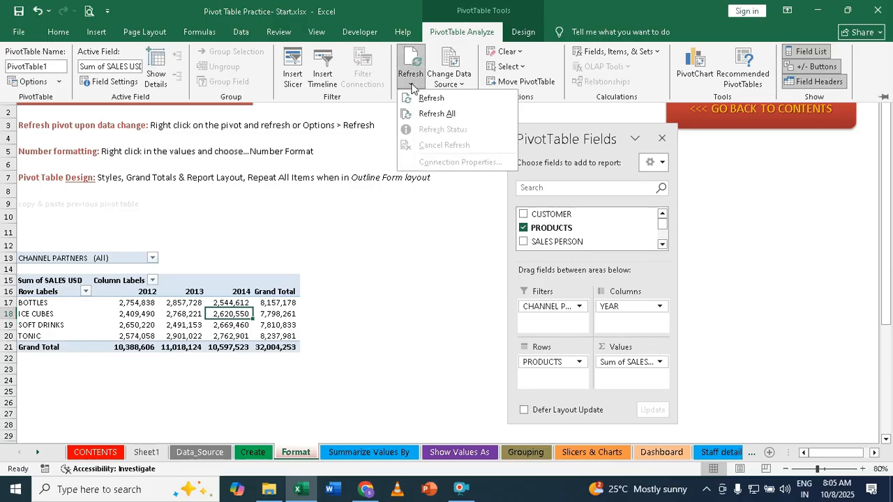
left_click(449, 113)
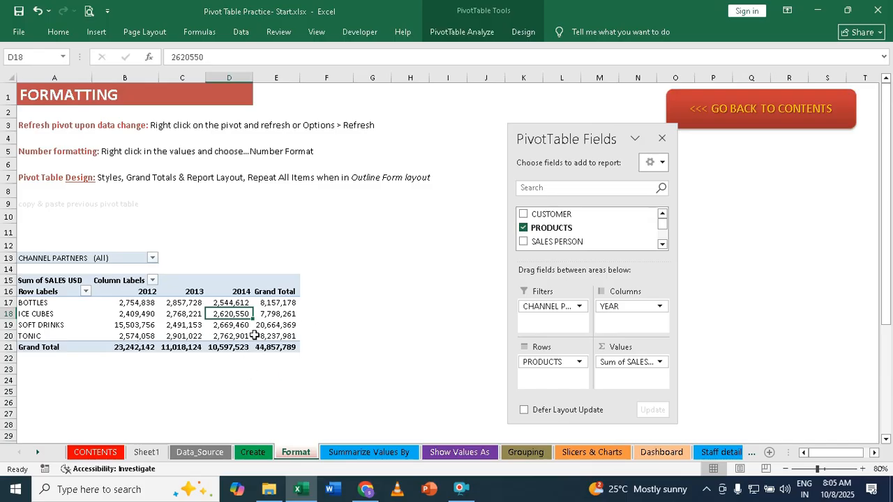
Format the Sum of SALES USD value field as Number with 2 decimal places and the thousands separator.
mouse_move(269, 343)
left_click(178, 313)
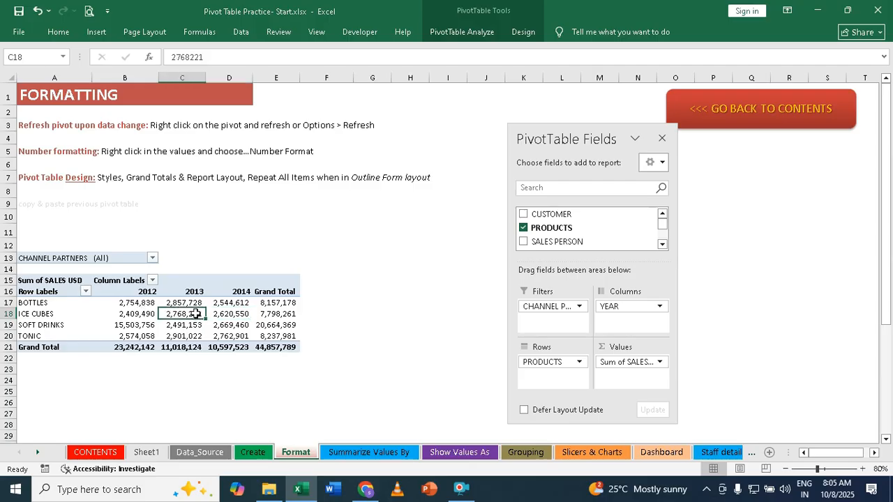
right_click(196, 314)
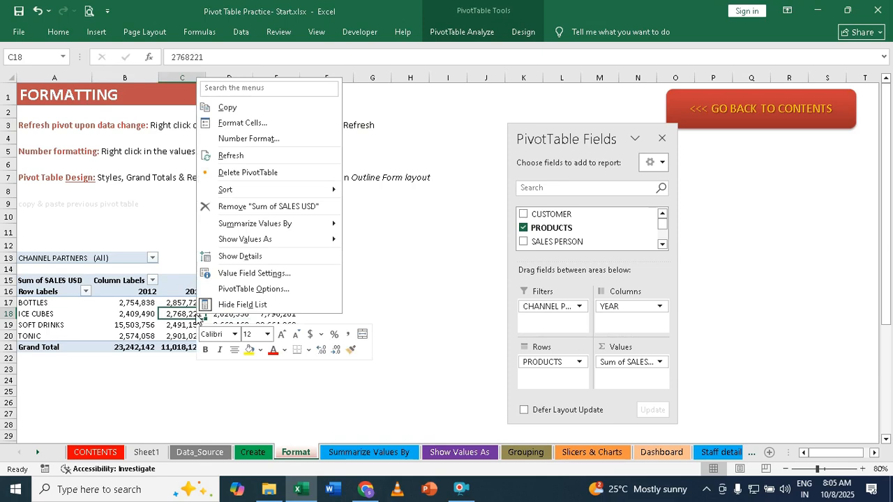
left_click(266, 276)
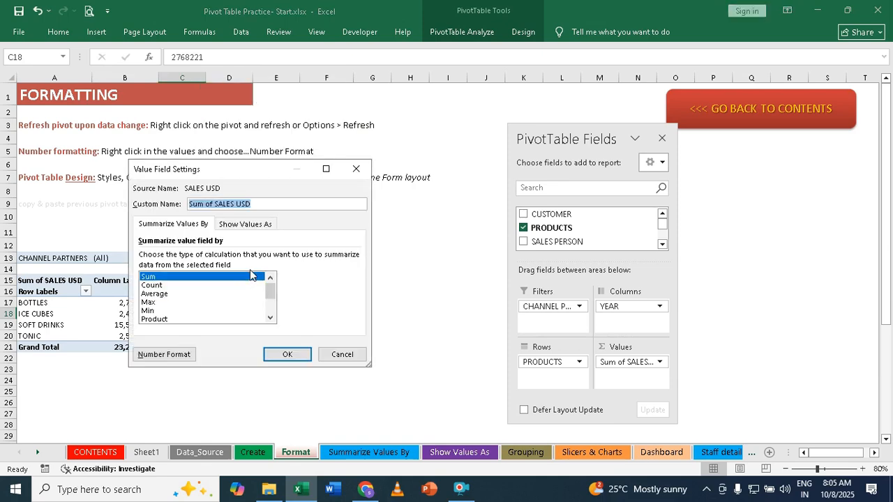
left_click(178, 356)
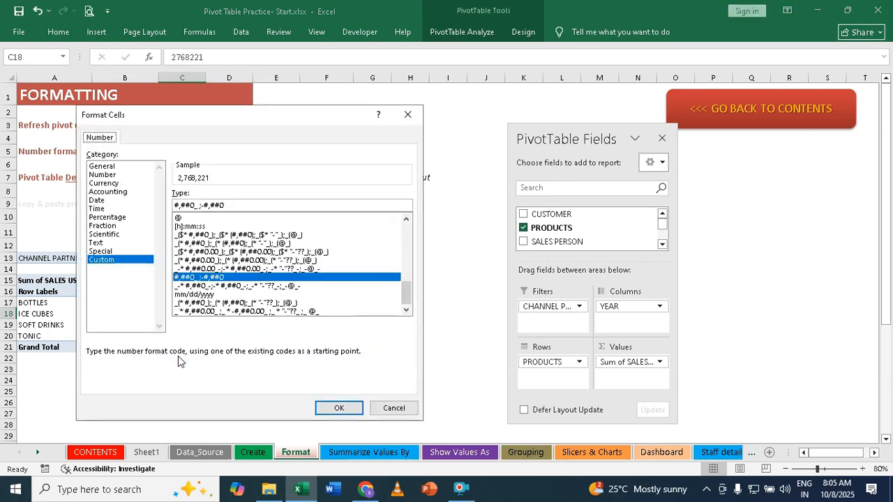
left_click(108, 175)
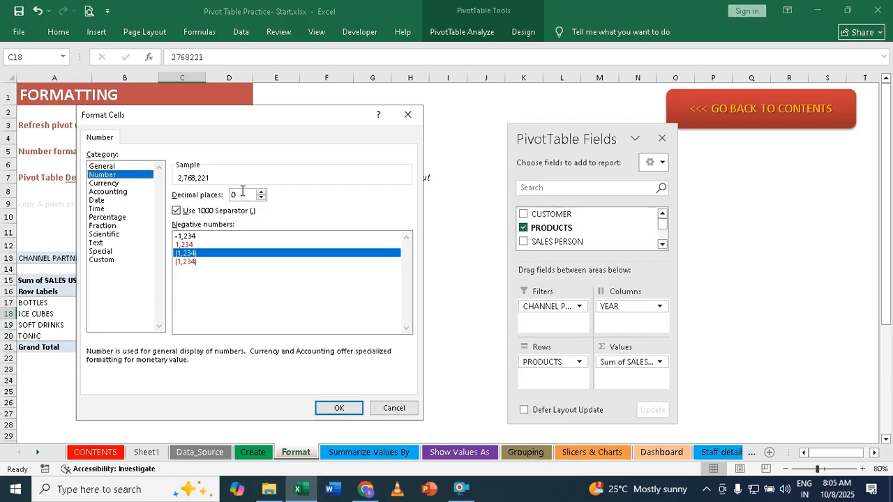
left_click_drag(228, 116, 532, 114)
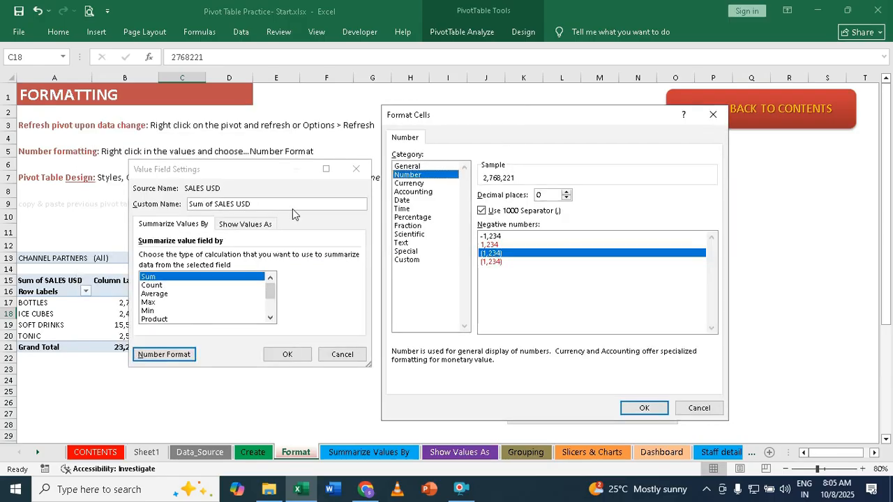
left_click(566, 193)
left_click(566, 193)
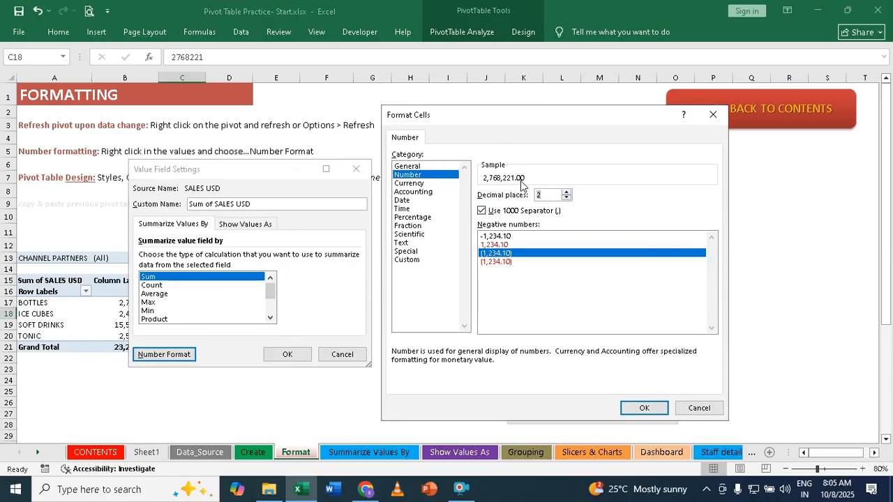
left_click(643, 410)
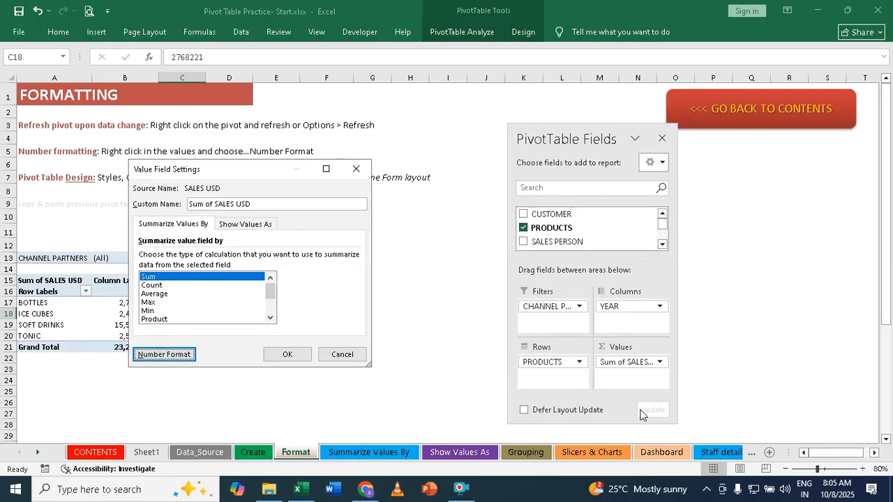
left_click(293, 354)
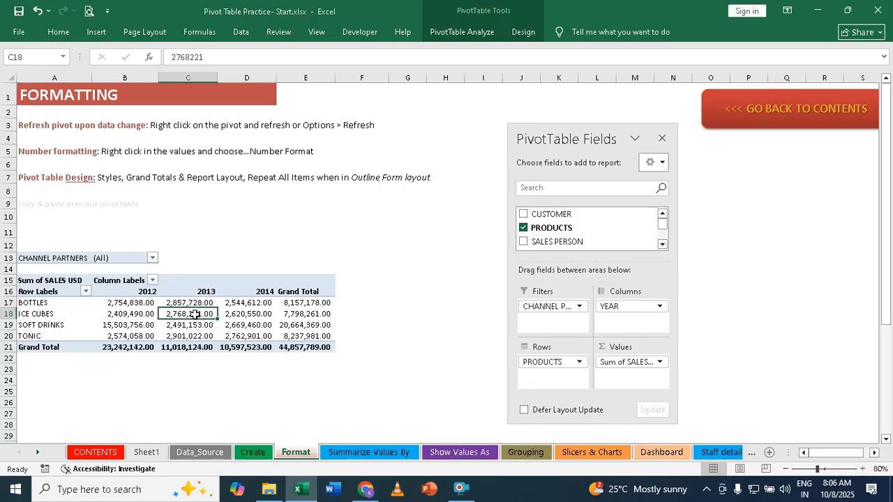
Set the Sum of SALES USD field's number format to Number with 0 decimal places, keeping the thousands separator on.
right_click(198, 318)
left_click(251, 273)
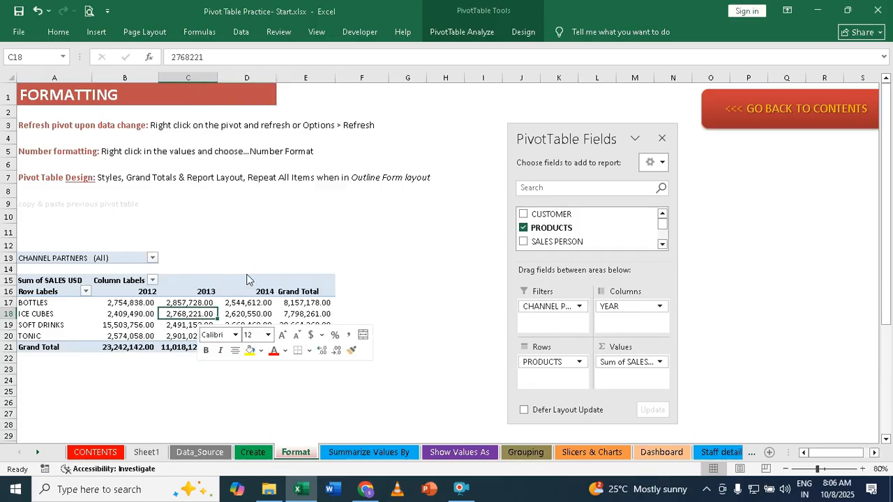
left_click(174, 356)
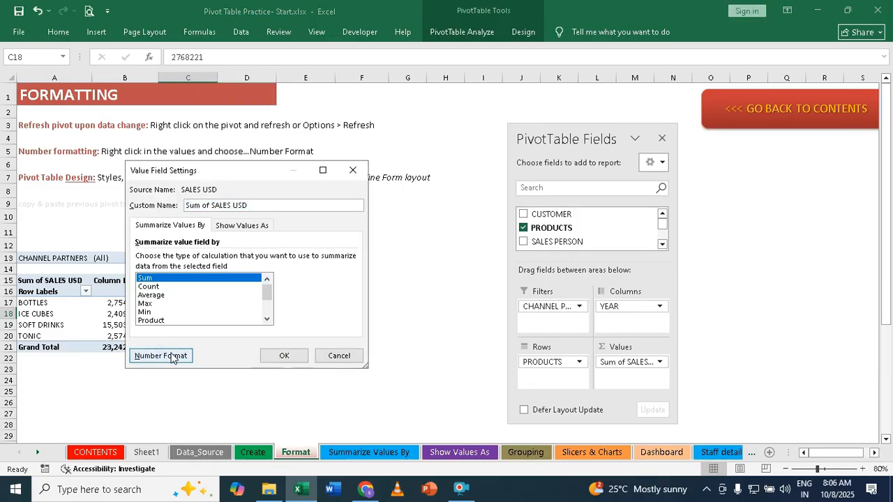
left_click(105, 176)
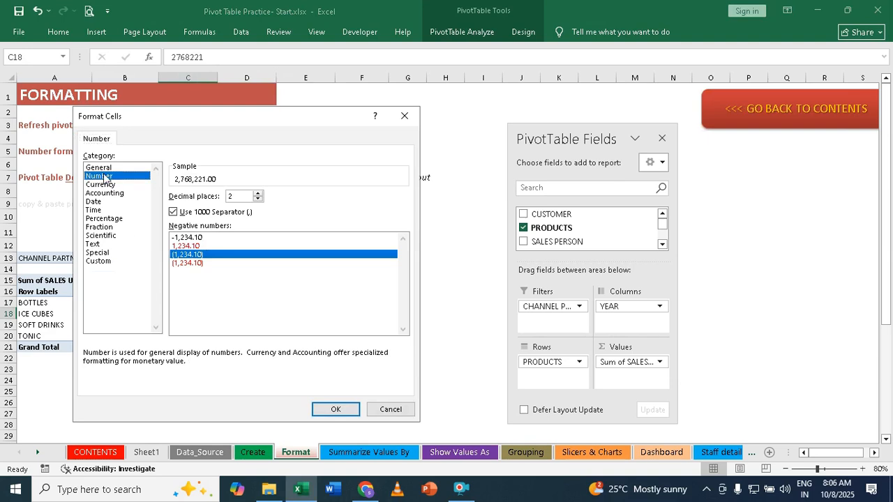
left_click(173, 212)
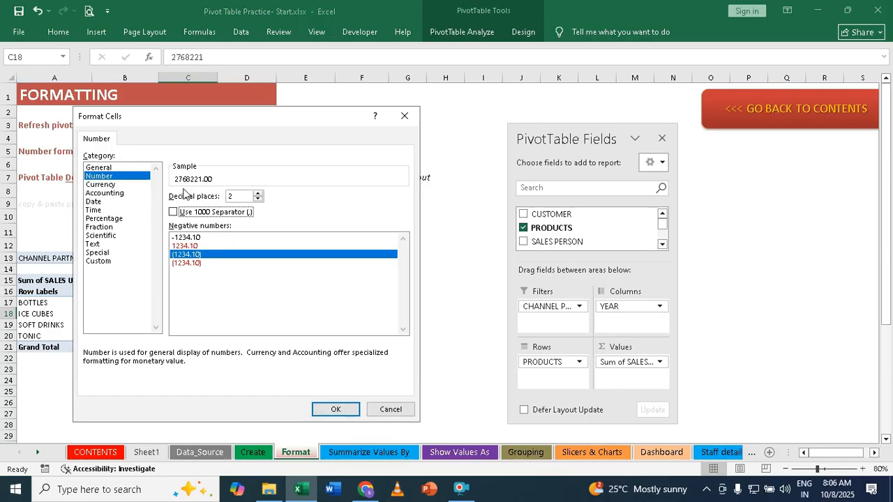
left_click(174, 213)
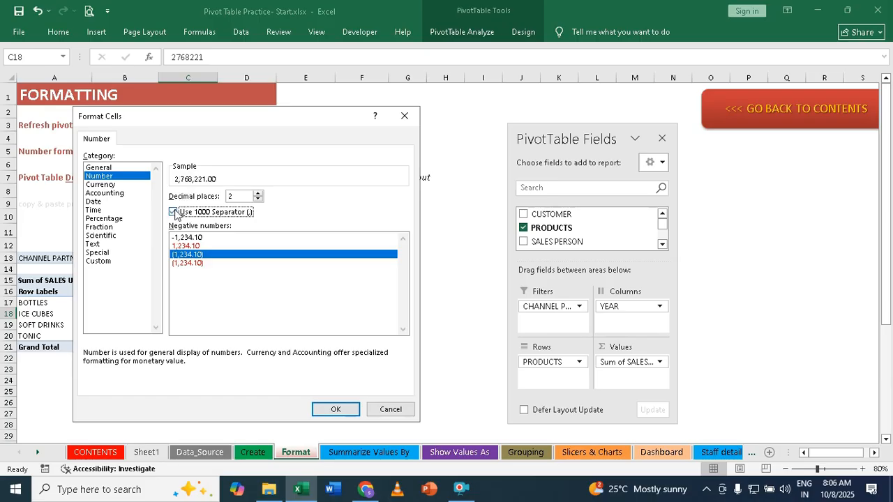
left_click(257, 200)
left_click(257, 199)
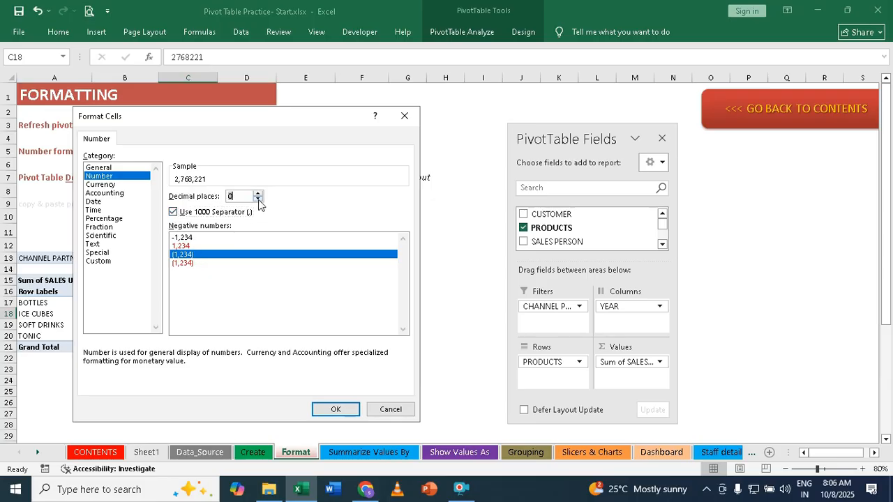
left_click(323, 410)
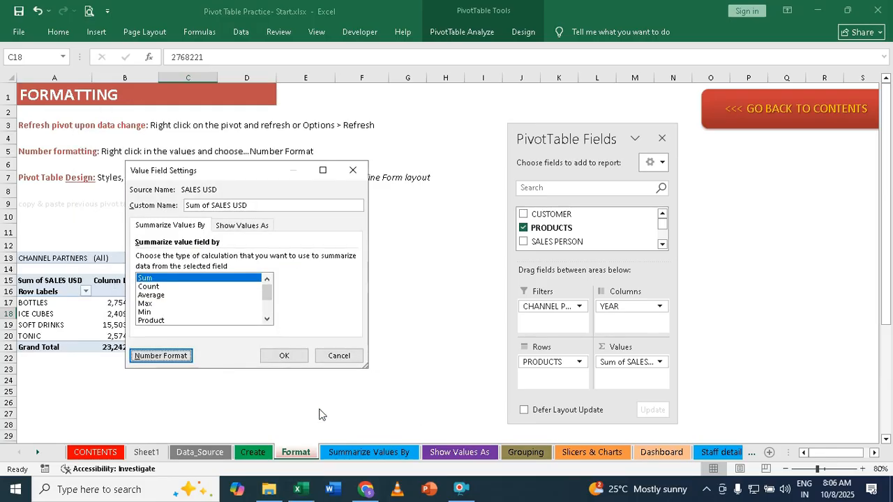
left_click(284, 360)
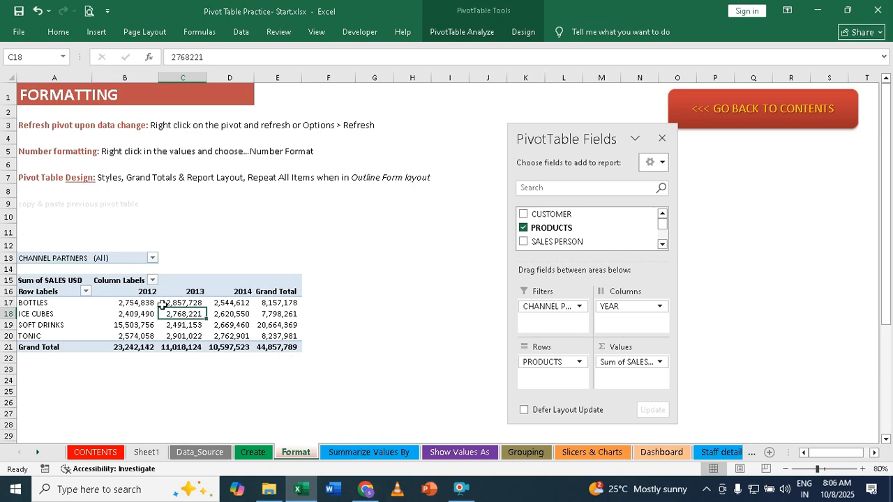
Apply the orange PivotTable style from the first row of the Dark styles to the Format sheet's pivot table.
left_click(524, 37)
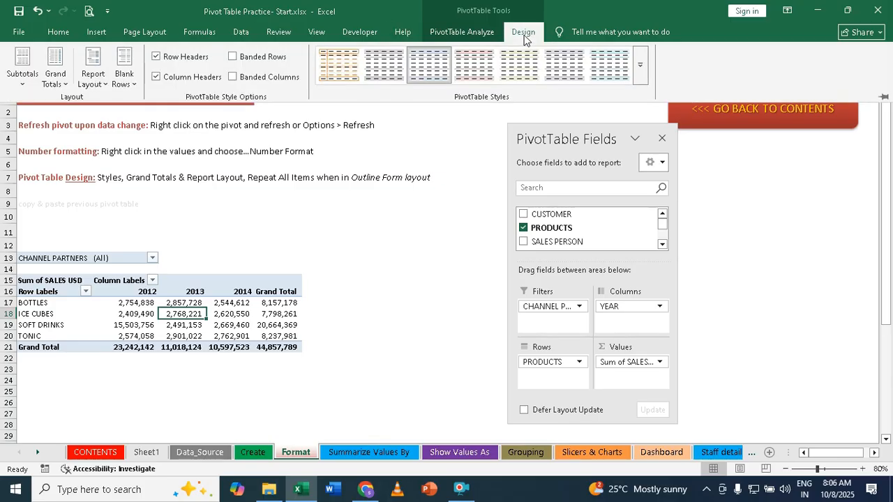
left_click(645, 70)
left_click_drag(642, 105, 629, 238)
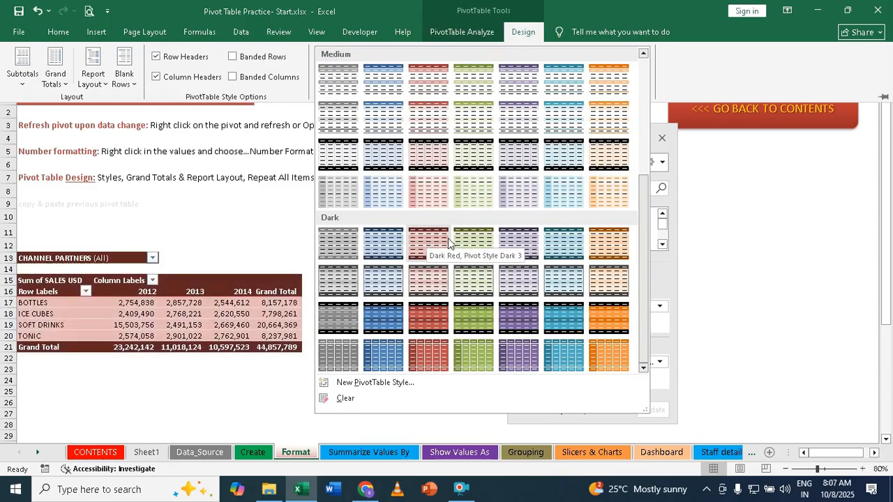
left_click(612, 243)
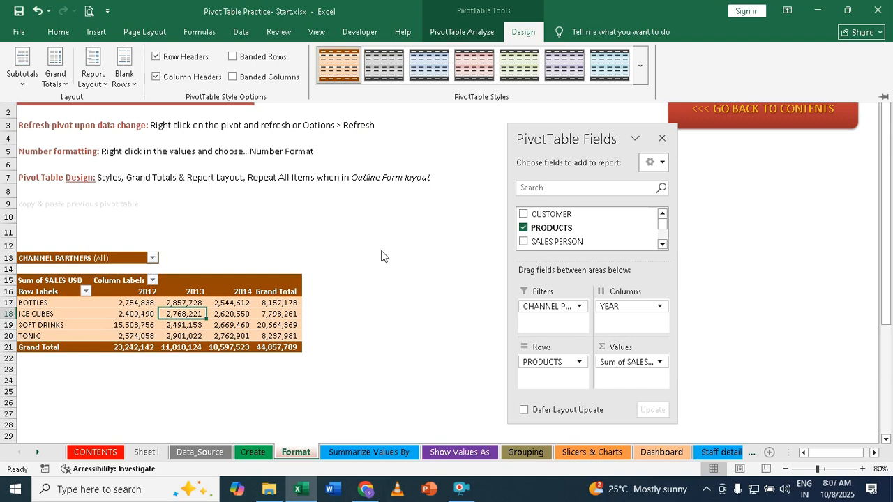
Set the pivot table's report layout to Compact Form and switch it to Outline Form.
left_click(523, 32)
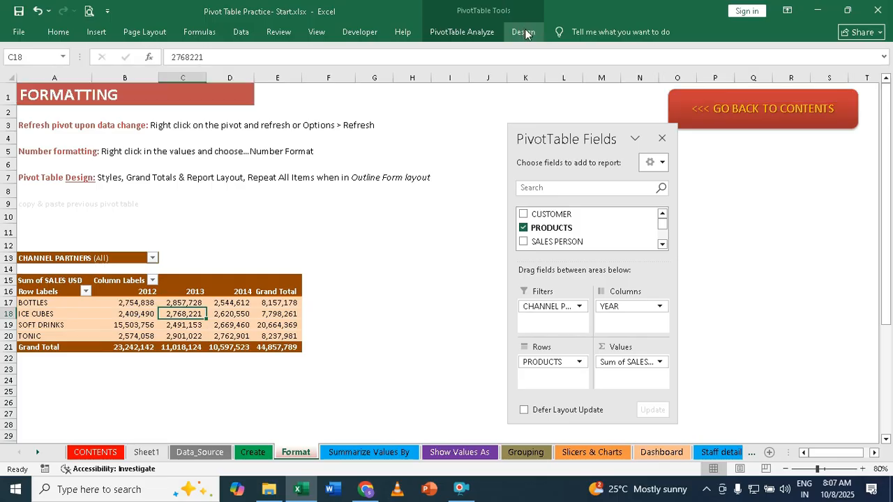
left_click(524, 31)
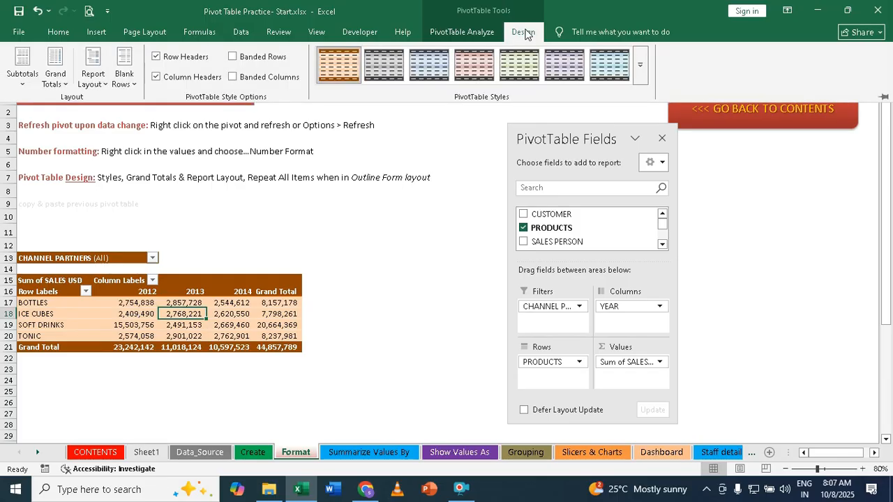
left_click(94, 83)
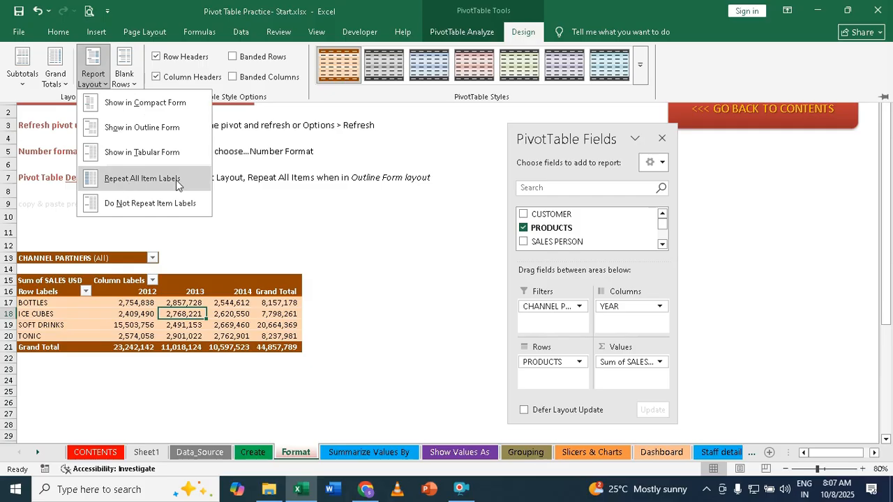
left_click(150, 104)
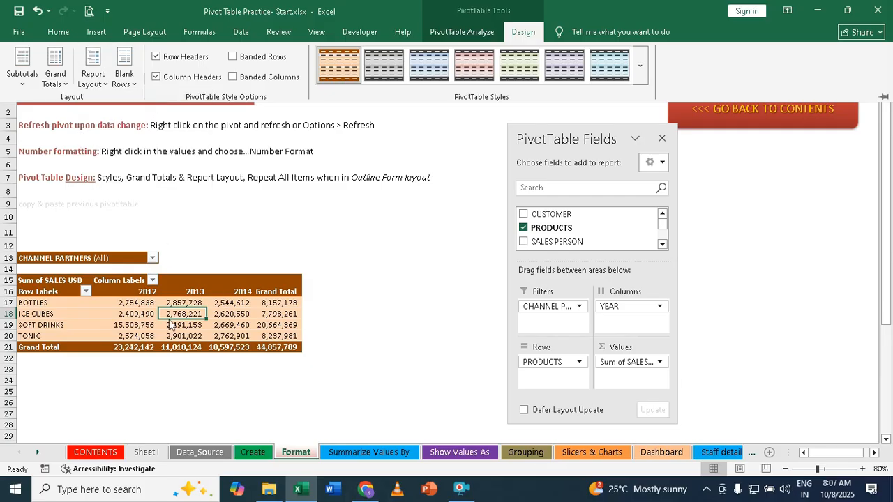
left_click(93, 75)
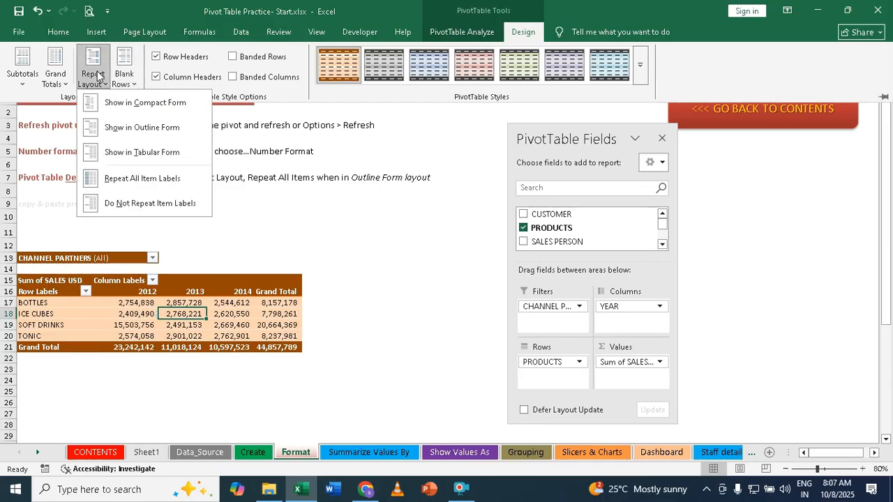
left_click(153, 129)
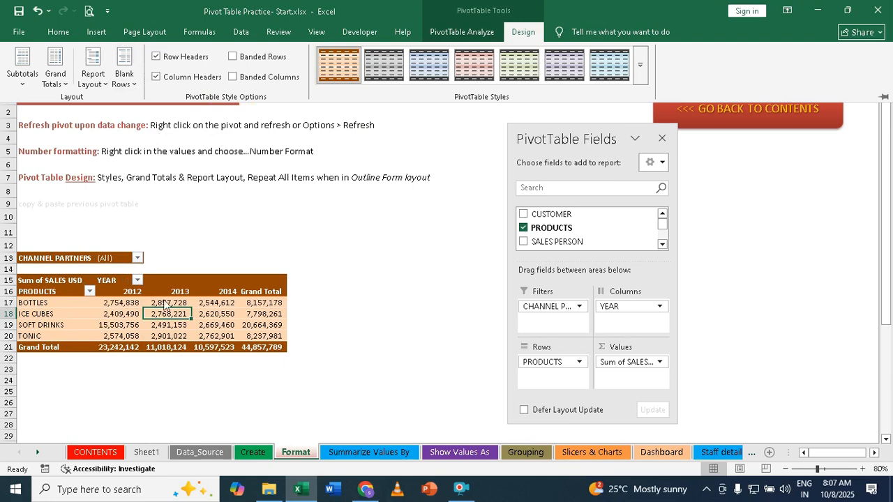
Show the pivot table in Tabular Form and set it not to repeat item labels.
left_click(94, 76)
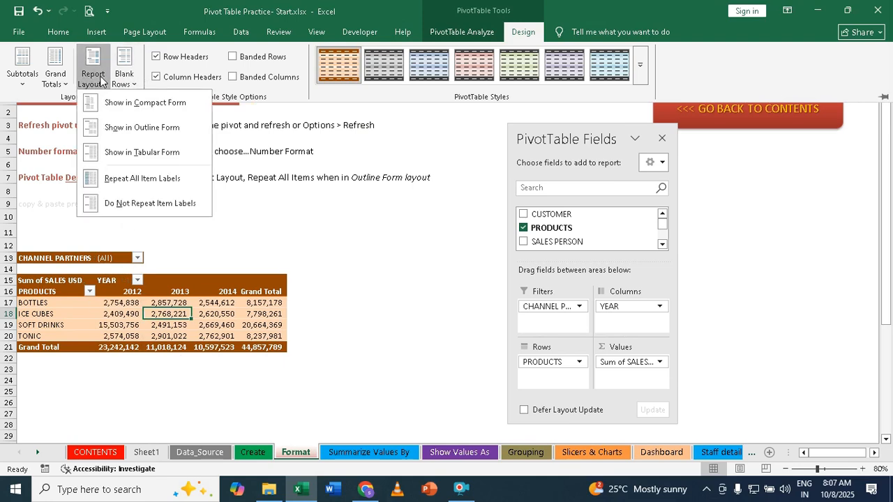
left_click(148, 154)
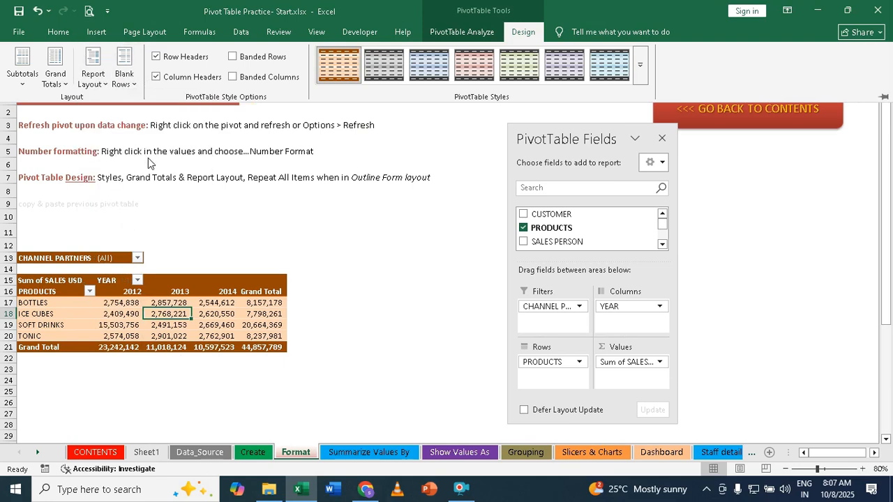
left_click(94, 77)
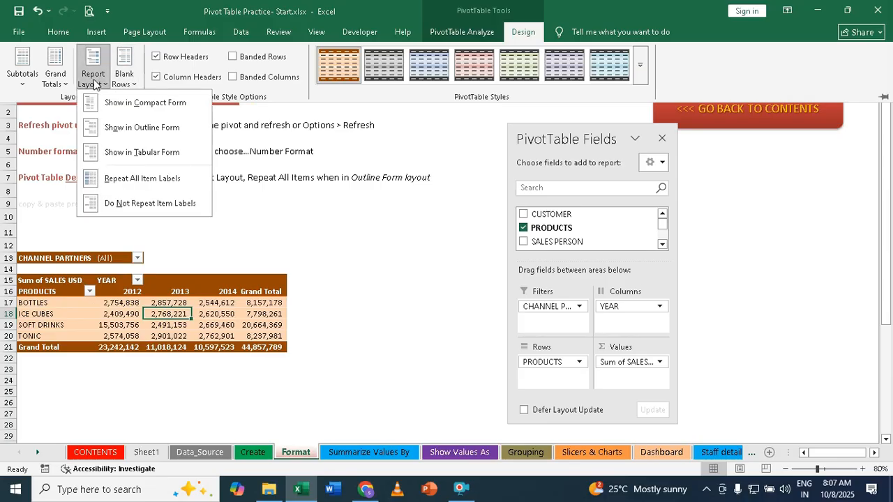
left_click(150, 203)
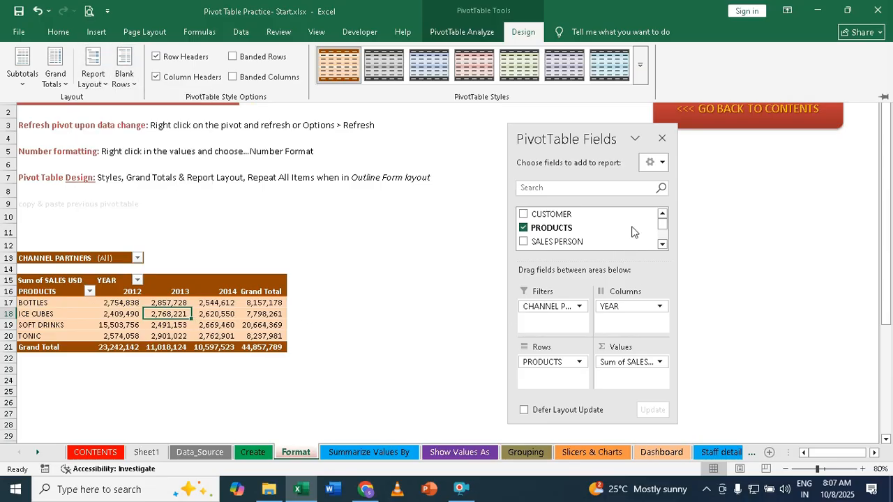
Add SALES PERSON below PRODUCTS in the pivot table's row fields and show the report in Compact Form.
left_click_drag(570, 241, 555, 386)
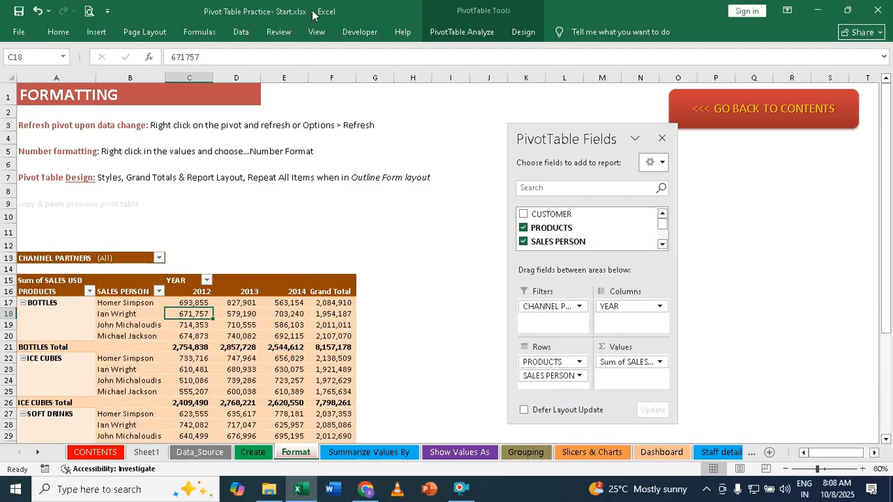
left_click(465, 32)
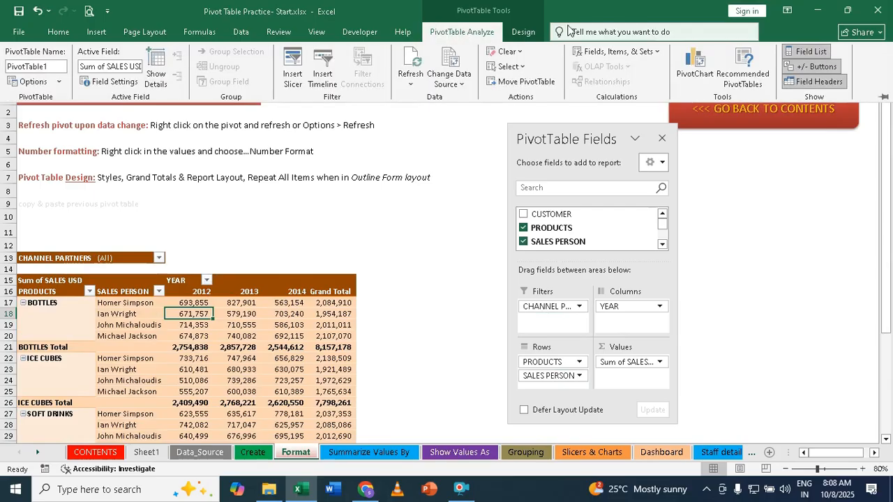
left_click(523, 33)
left_click(93, 78)
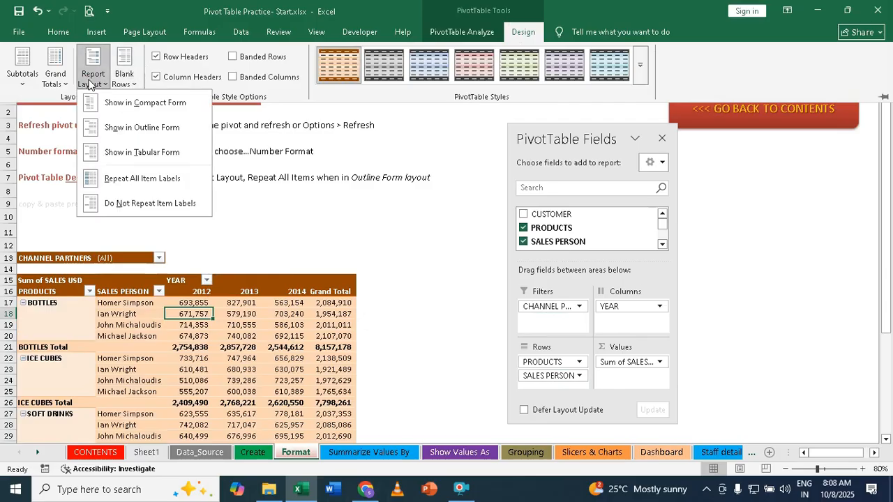
left_click(136, 104)
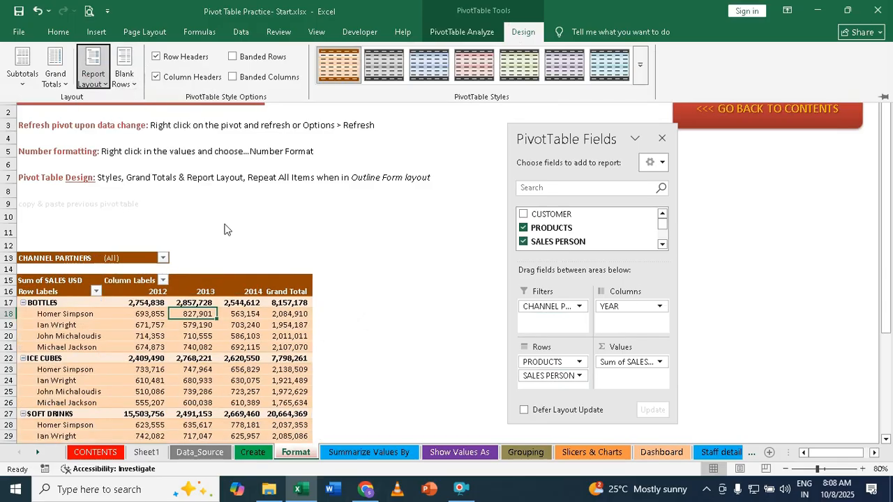
scroll(226, 221, "down", 3)
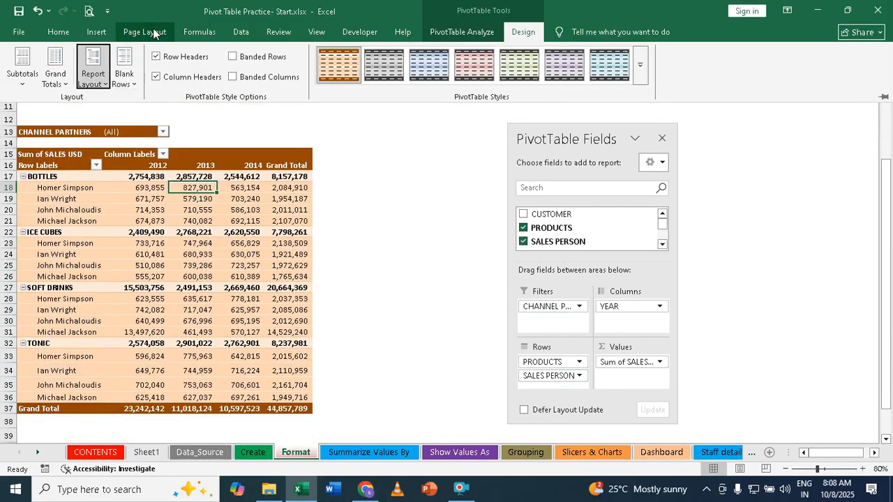
Show the pivot table in Outline Form and switch it to Tabular Form.
left_click(102, 82)
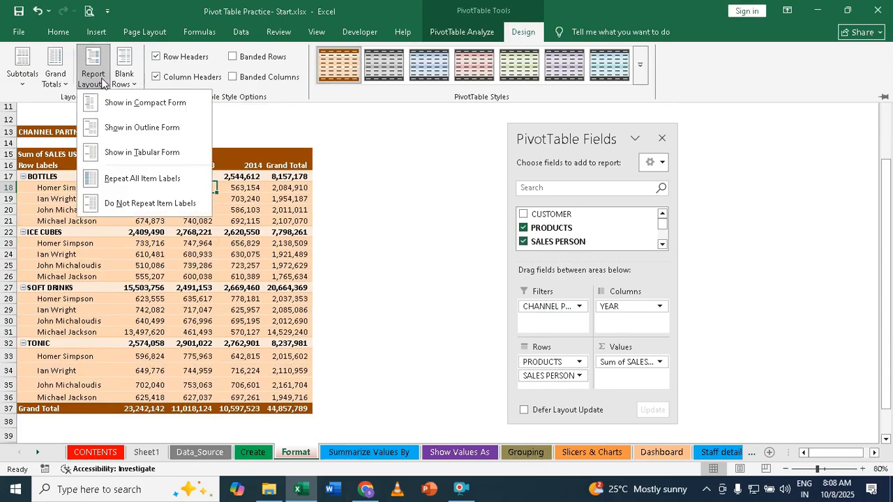
left_click(141, 127)
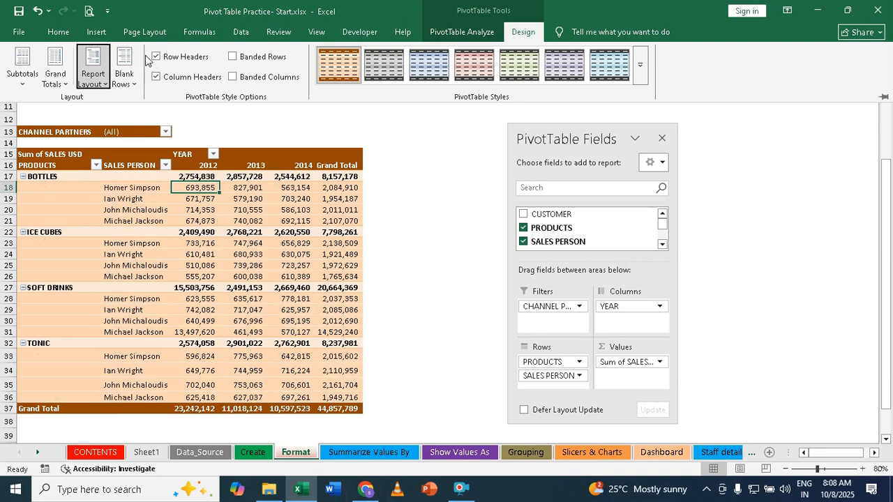
left_click(93, 73)
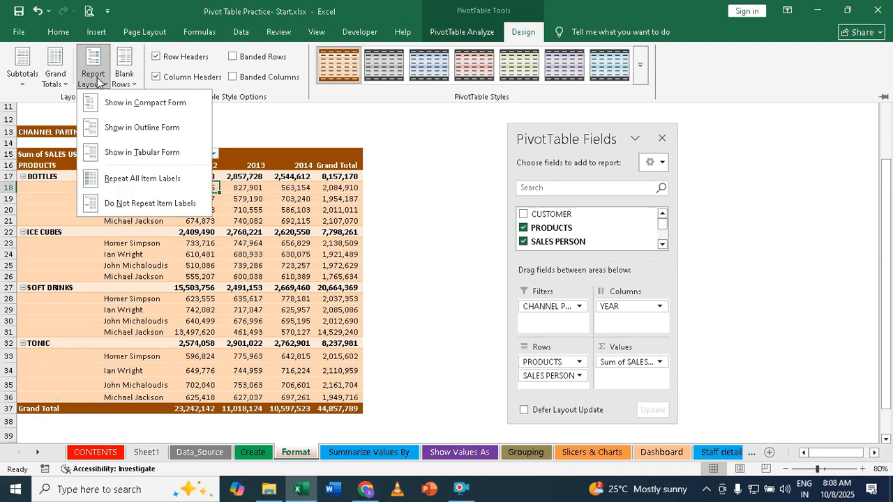
left_click(173, 155)
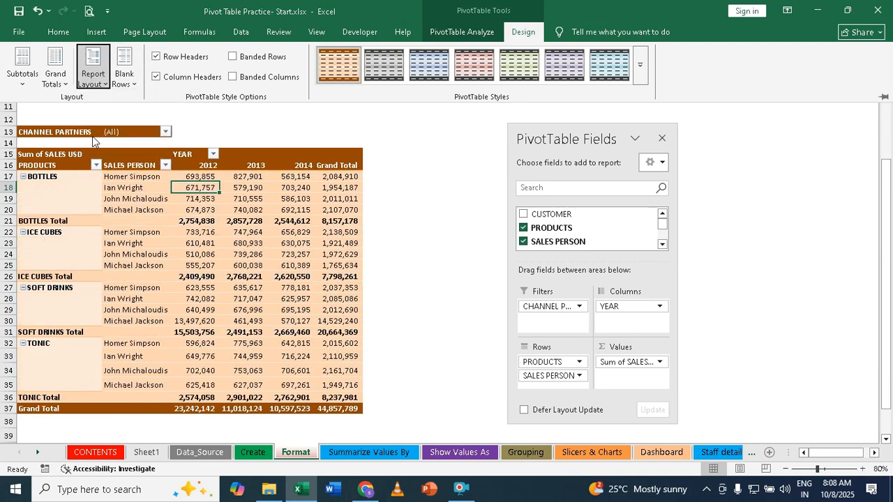
Repeat all item labels in the pivot table and turn the repetition off again.
left_click(102, 75)
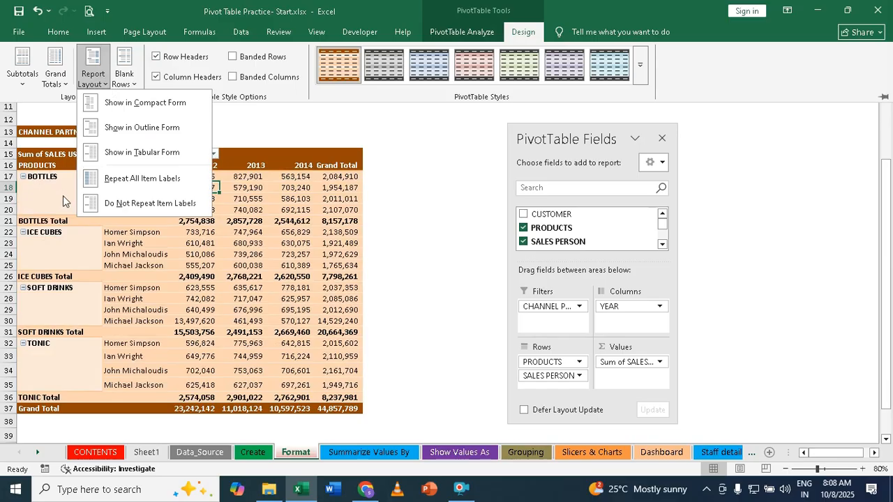
left_click(123, 180)
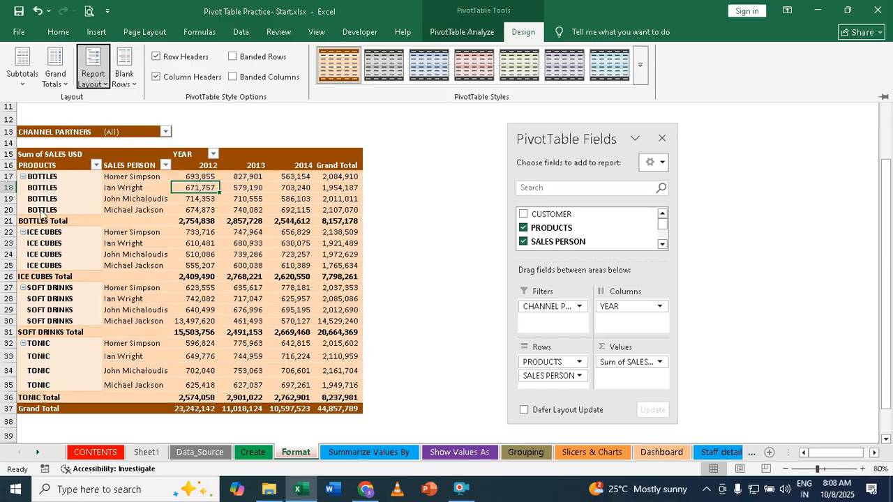
left_click(95, 82)
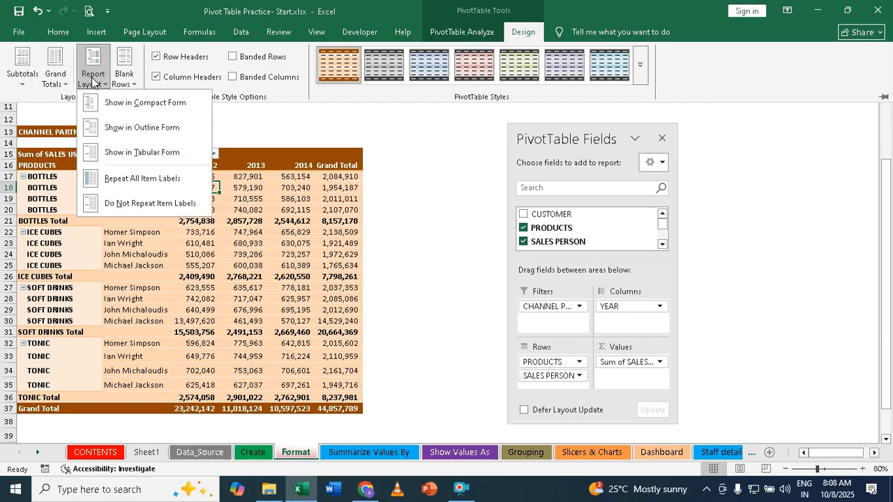
left_click(158, 200)
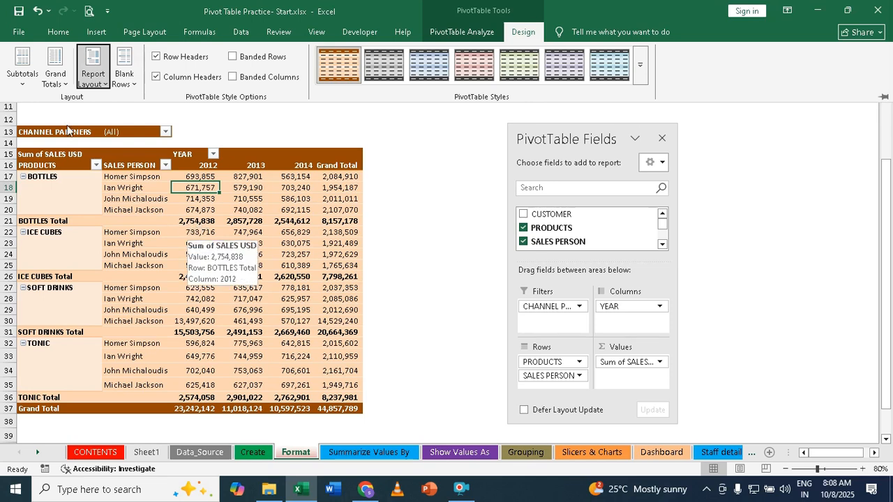
Try the subtotal options on the tabular layout: no subtotals, all at the bottom of the group, and all at the top.
left_click(19, 83)
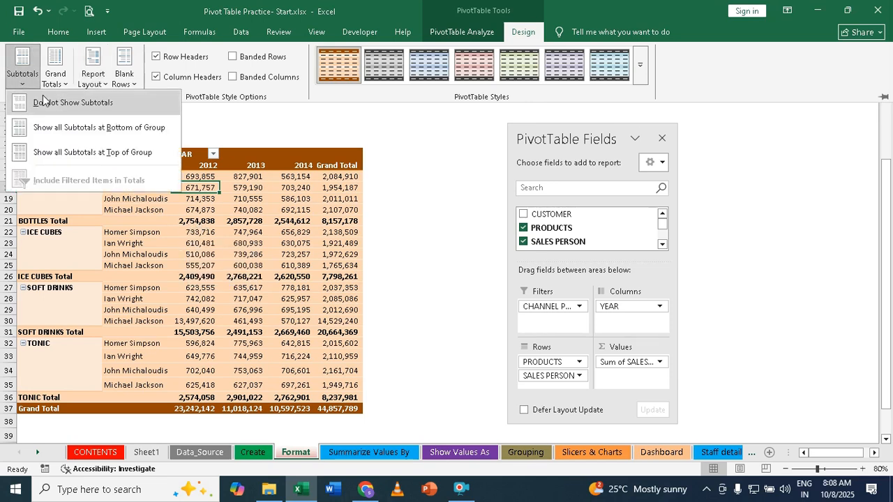
left_click(69, 104)
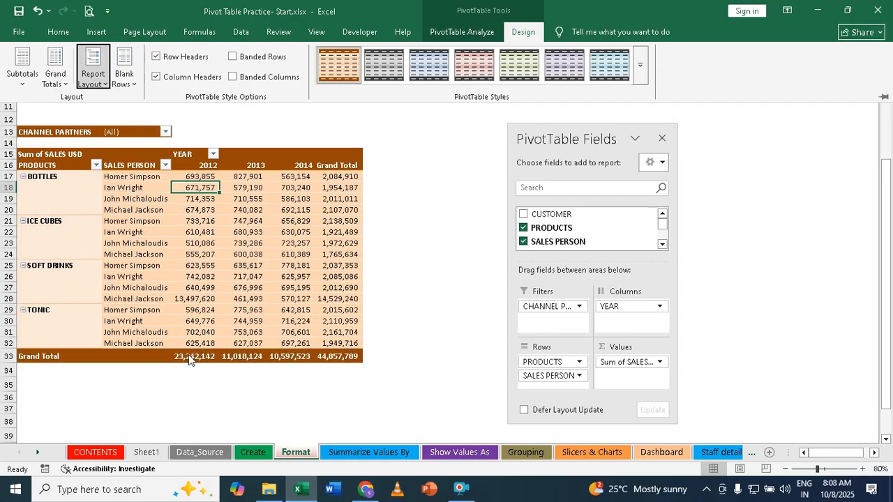
left_click(19, 84)
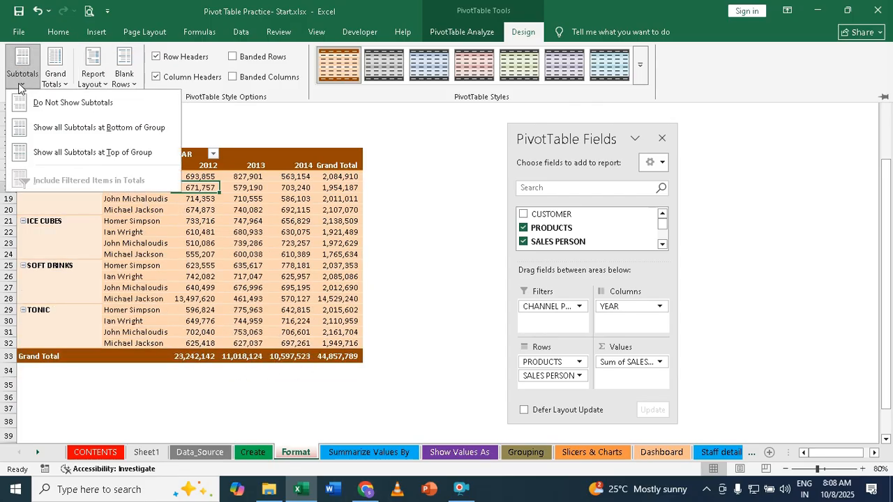
left_click(96, 128)
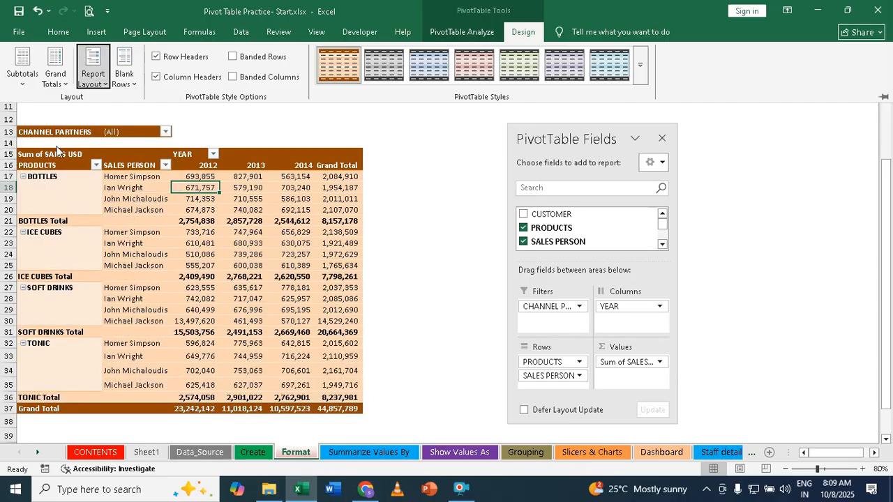
left_click(23, 81)
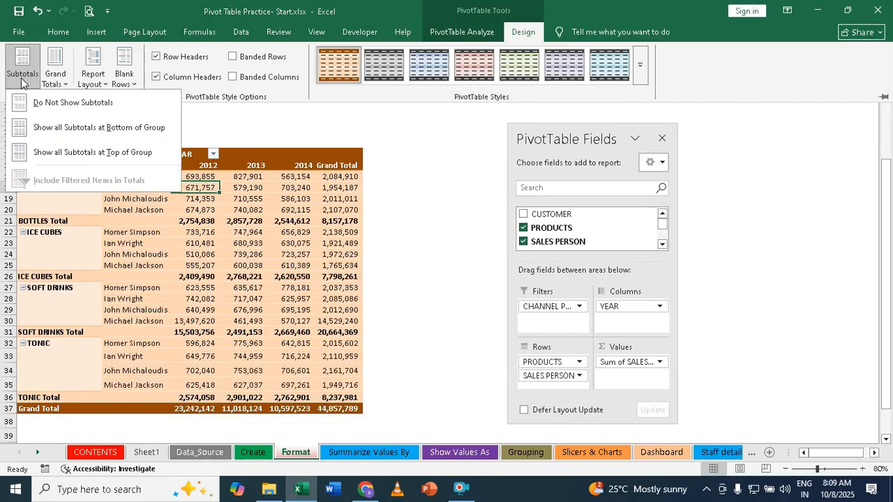
left_click(116, 154)
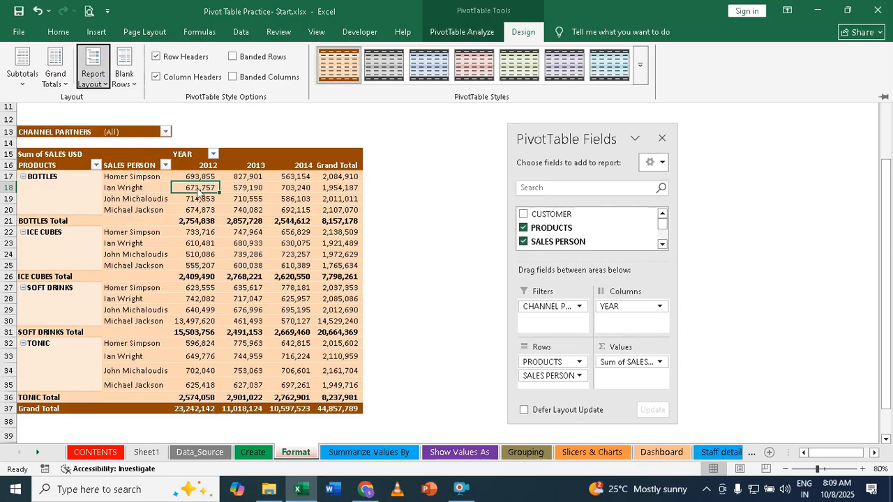
Return the pivot table to Compact Form and show all subtotals at the bottom of each group.
left_click(89, 80)
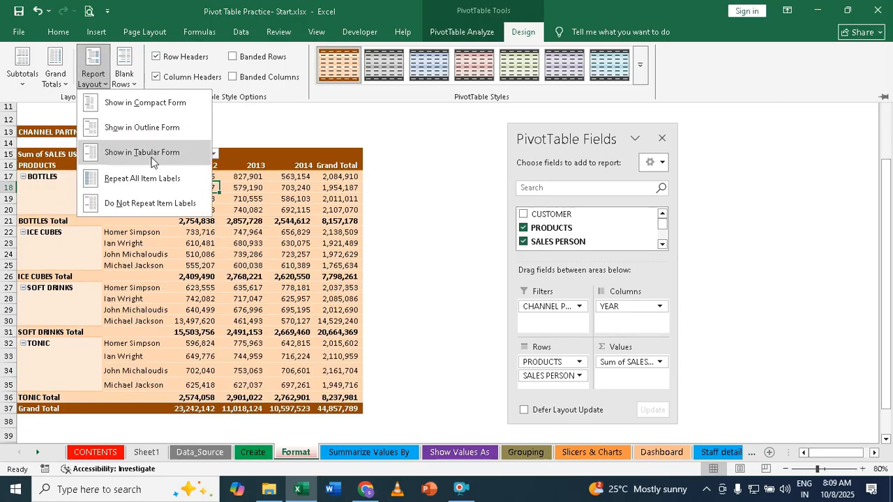
left_click(137, 102)
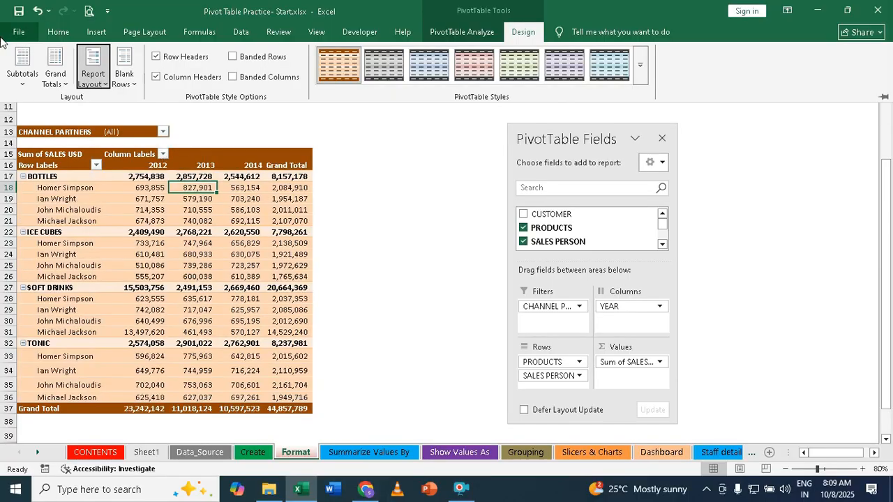
left_click(22, 70)
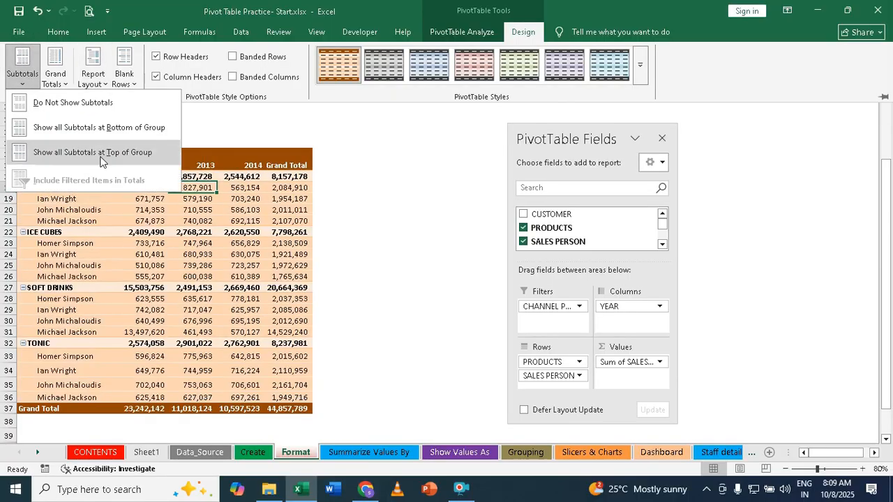
left_click(102, 127)
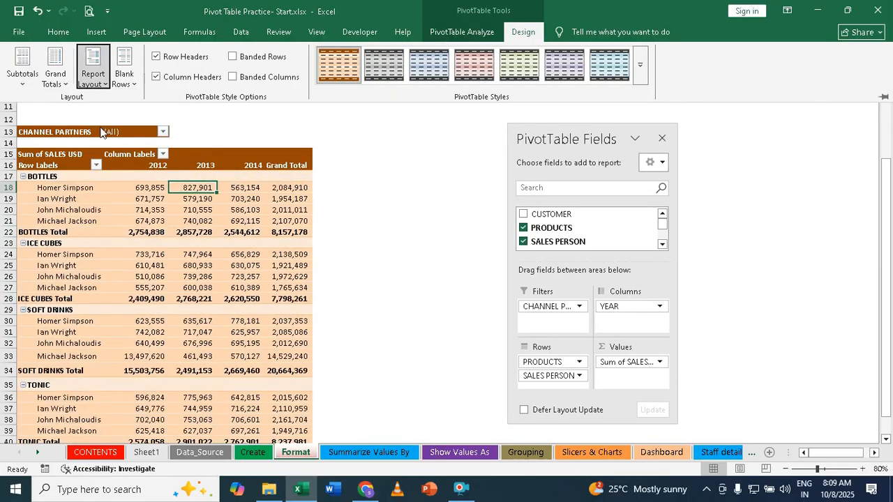
Move all subtotals to the top of each group and back to the bottom.
left_click(24, 82)
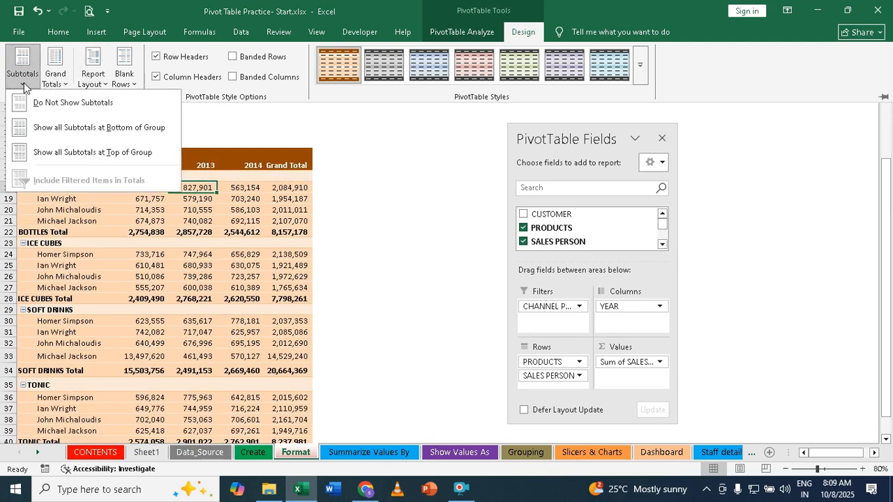
left_click(126, 152)
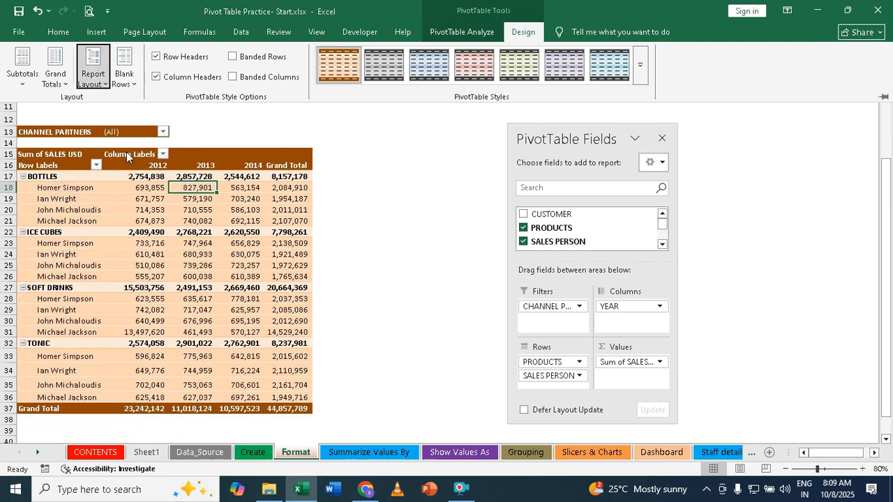
left_click(23, 77)
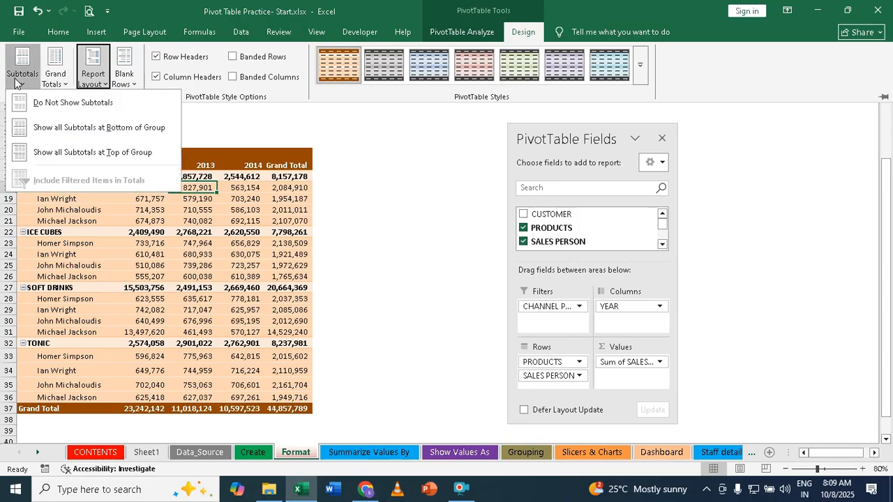
left_click(104, 128)
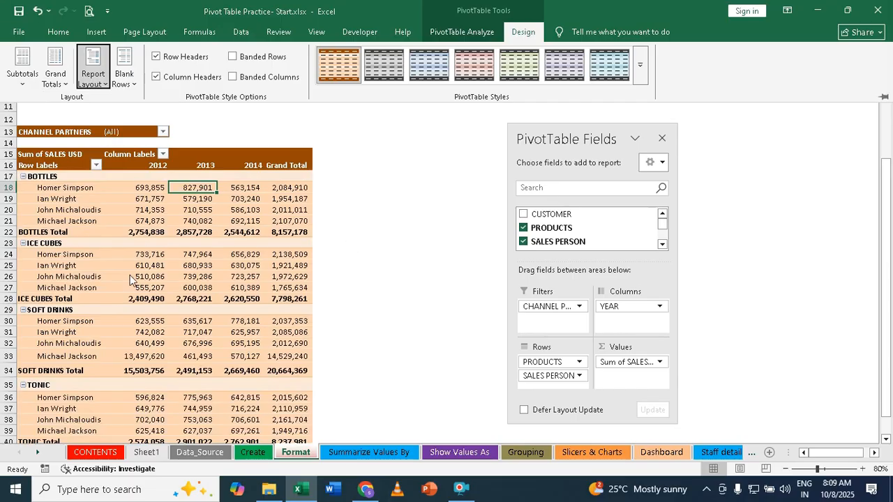
Insert slicers for CUSTOMER, PRODUCTS, SALES PERSON, REGION and ORDER DATE from the pivot table.
left_click(178, 272)
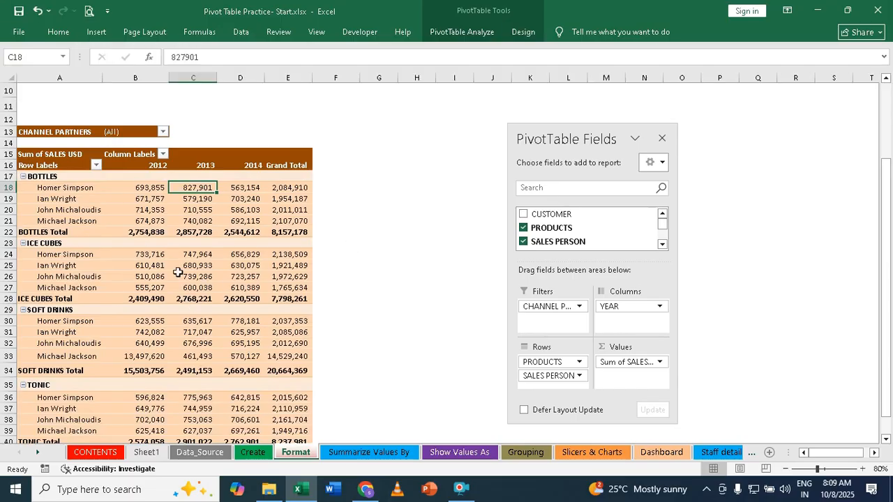
left_click(179, 275)
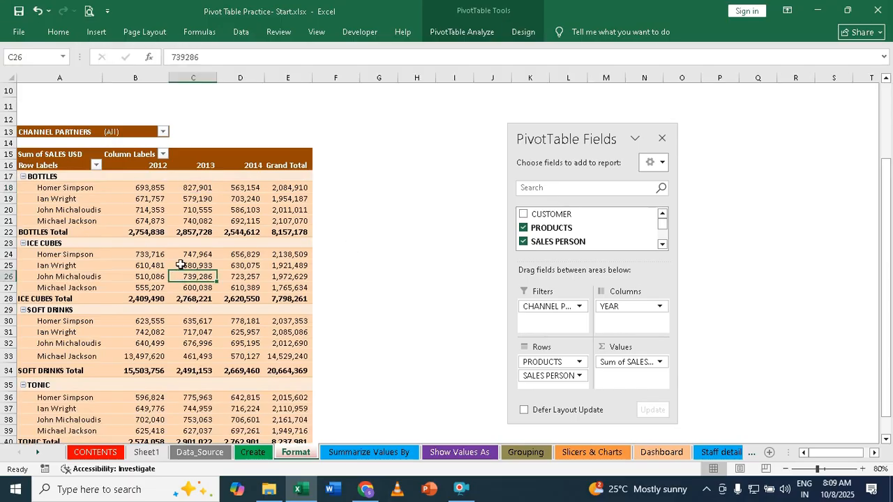
left_click(493, 35)
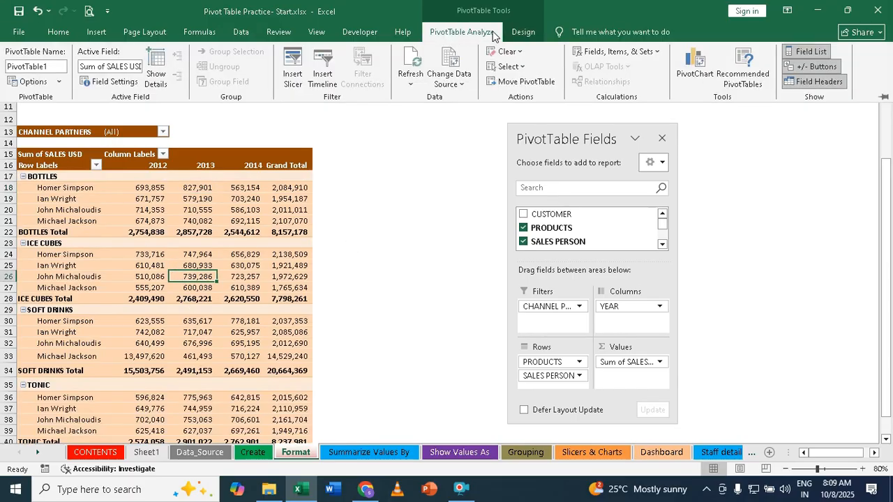
left_click(292, 78)
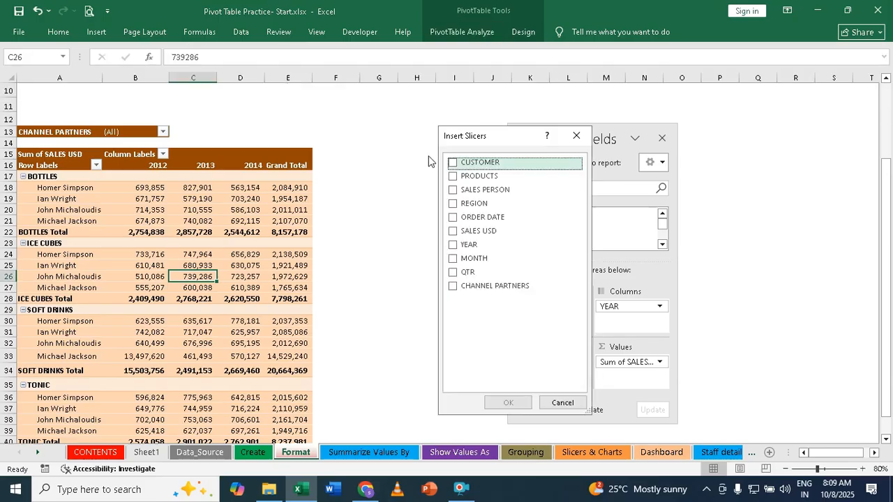
left_click(453, 163)
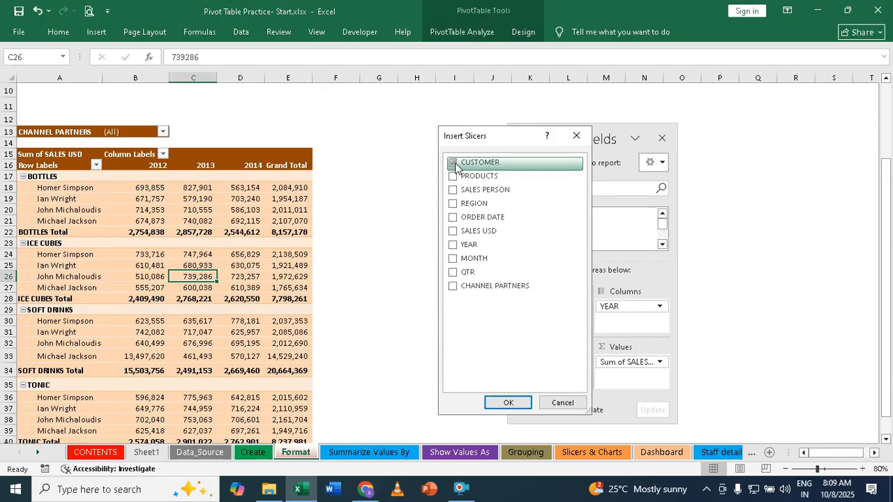
left_click(453, 177)
left_click(453, 191)
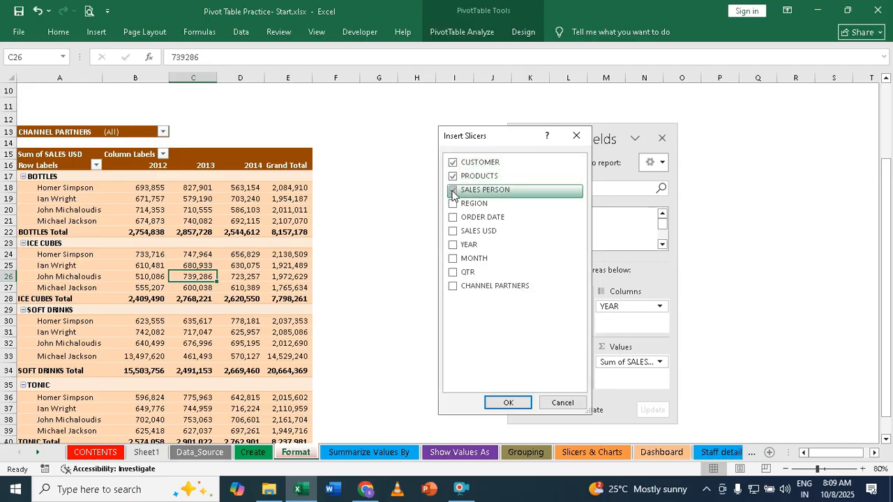
left_click(453, 203)
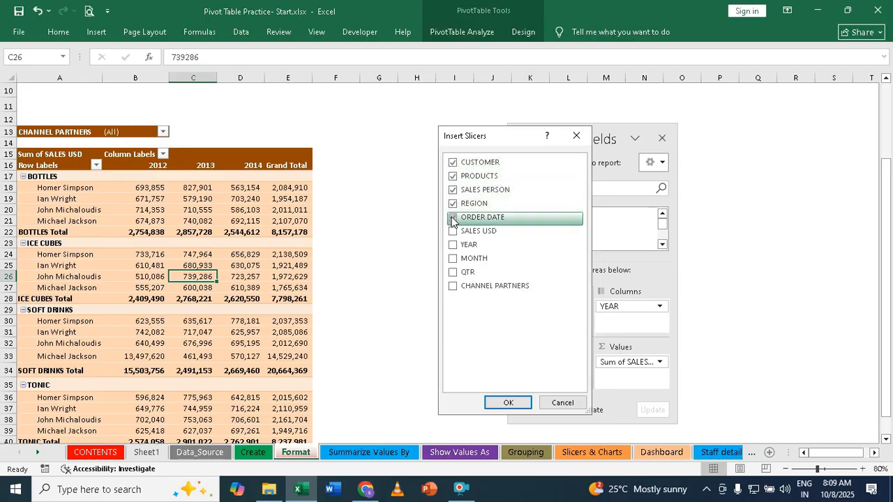
left_click(452, 219)
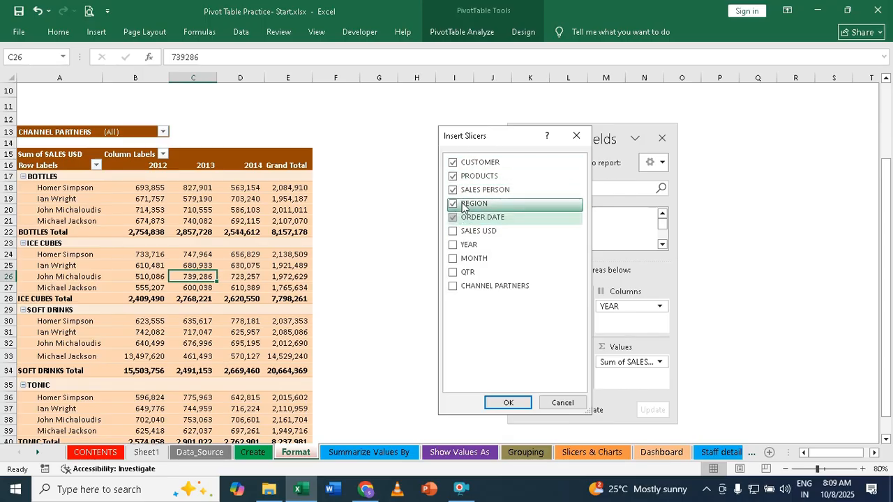
left_click(509, 404)
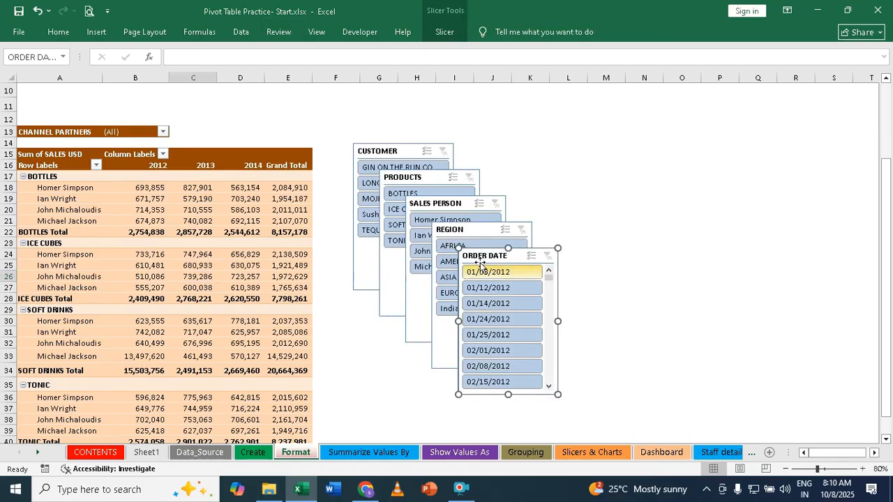
Spread out the overlapping slicers: CUSTOMER, REGION and ORDER DATE in an upper row, SALES PERSON and PRODUCTS beneath REGION and ORDER DATE.
left_click_drag(480, 258, 669, 195)
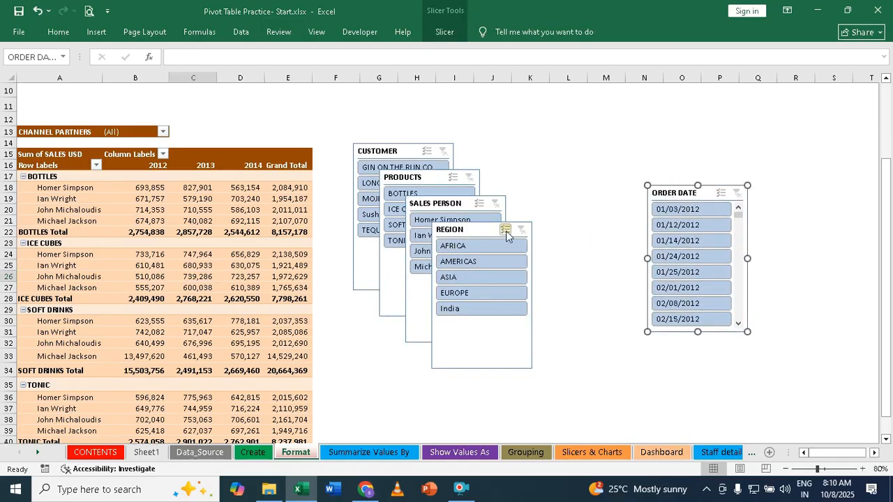
left_click_drag(478, 233, 580, 149)
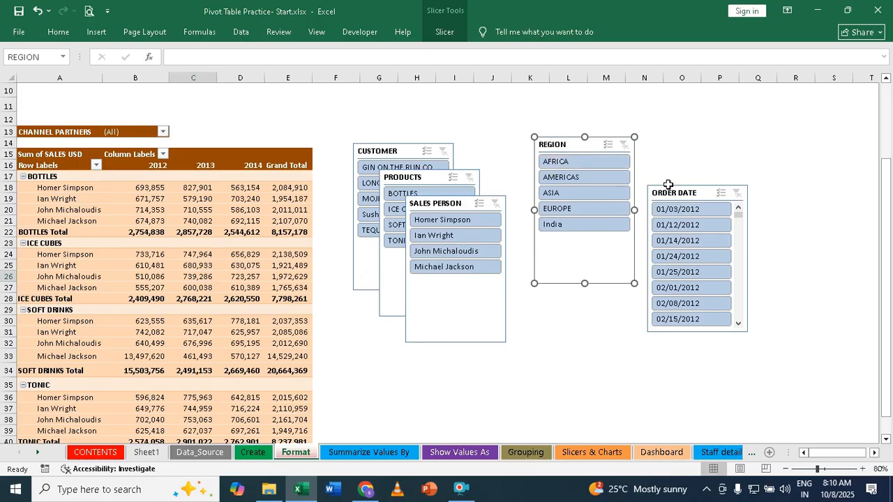
left_click_drag(682, 197, 781, 122)
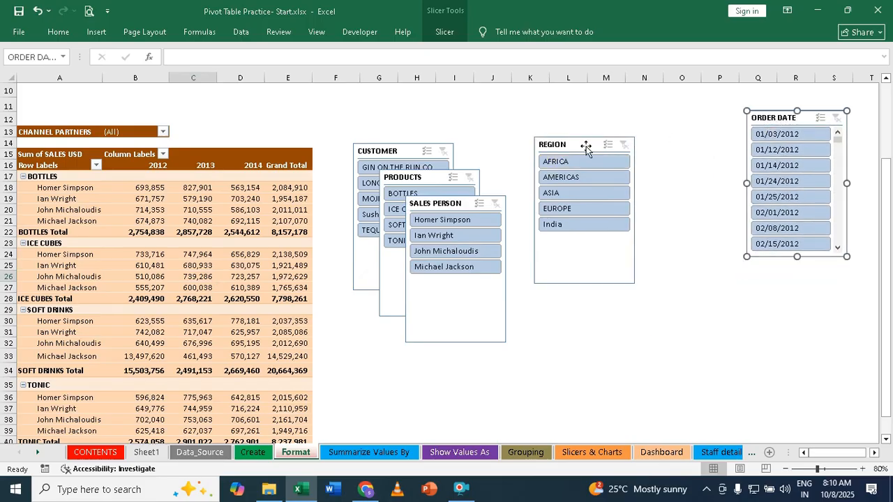
left_click_drag(586, 145, 670, 115)
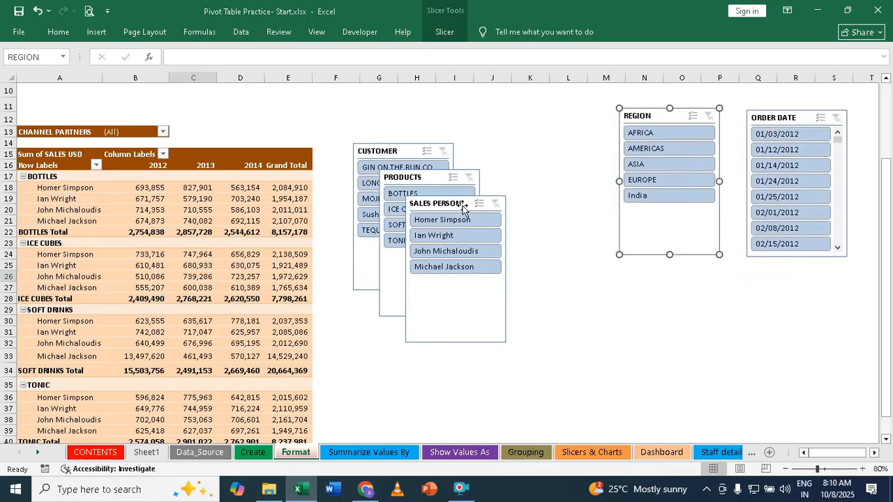
left_click_drag(462, 208, 678, 271)
left_click_drag(461, 191, 831, 289)
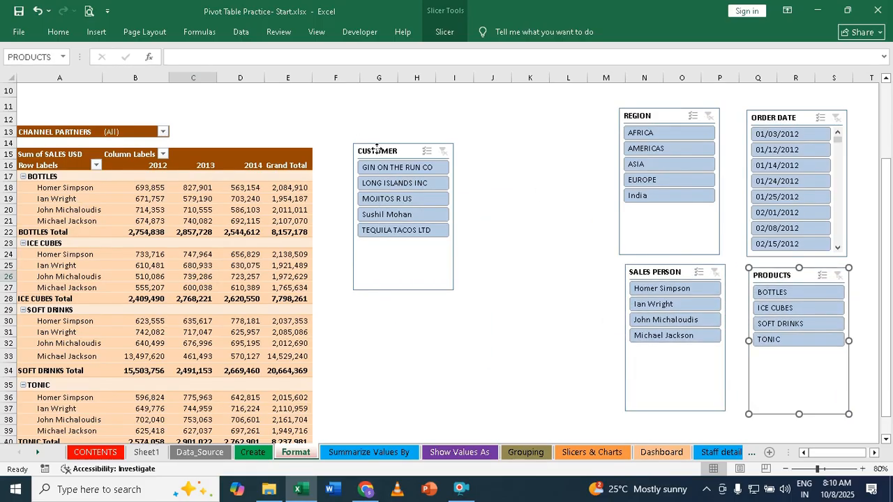
left_click_drag(377, 148, 514, 119)
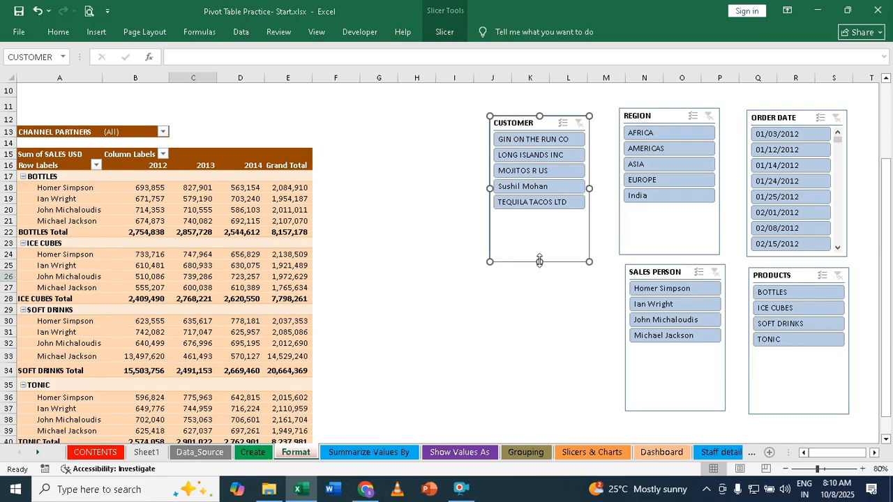
Shorten the CUSTOMER, REGION, SALES PERSON and PRODUCTS slicers to remove the empty space below their items.
left_click_drag(539, 262, 539, 219)
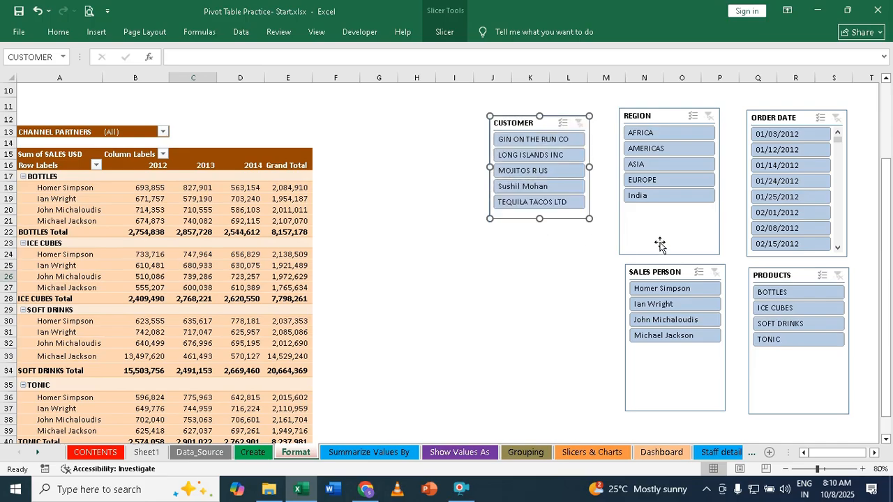
left_click(660, 243)
left_click_drag(671, 255, 670, 215)
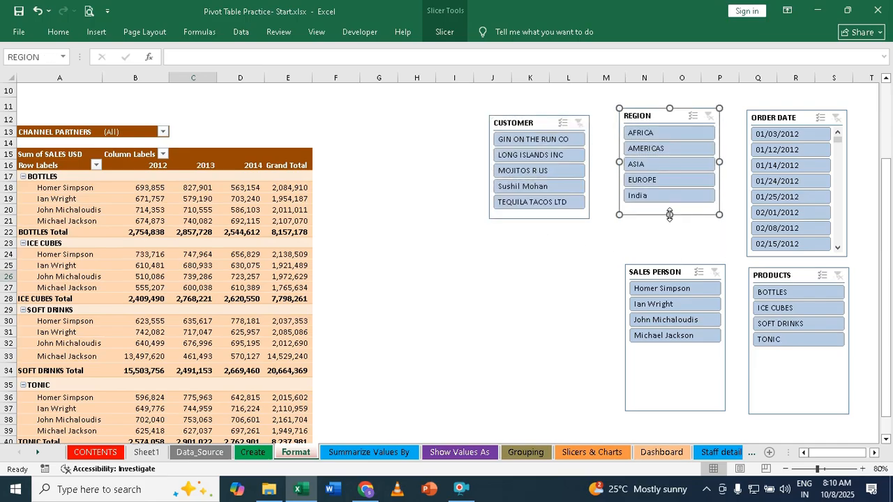
left_click(675, 376)
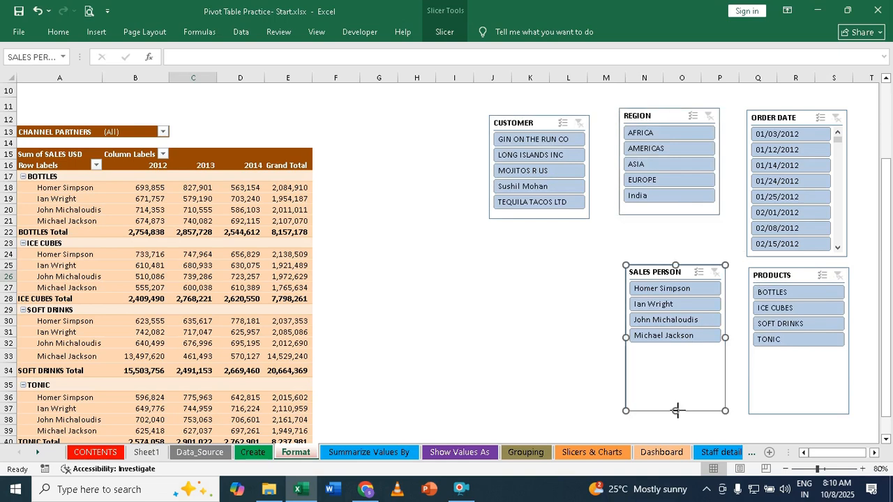
left_click_drag(677, 410, 677, 350)
left_click(804, 413)
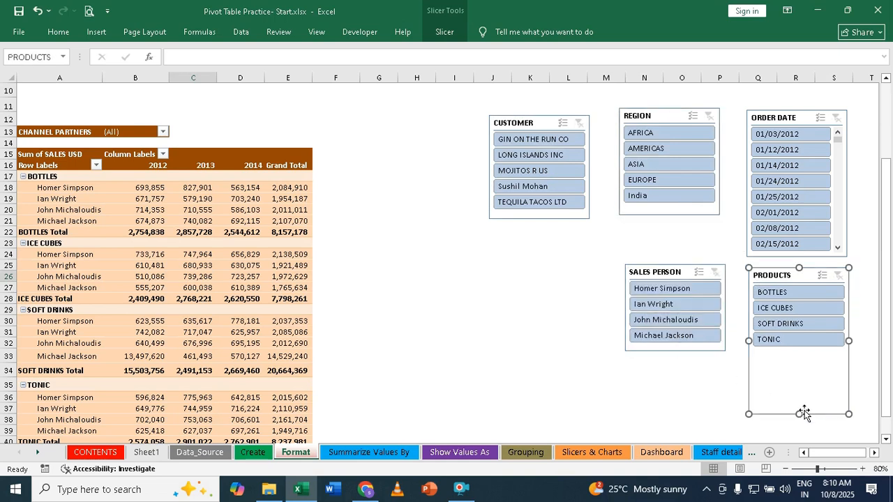
left_click_drag(798, 413, 789, 359)
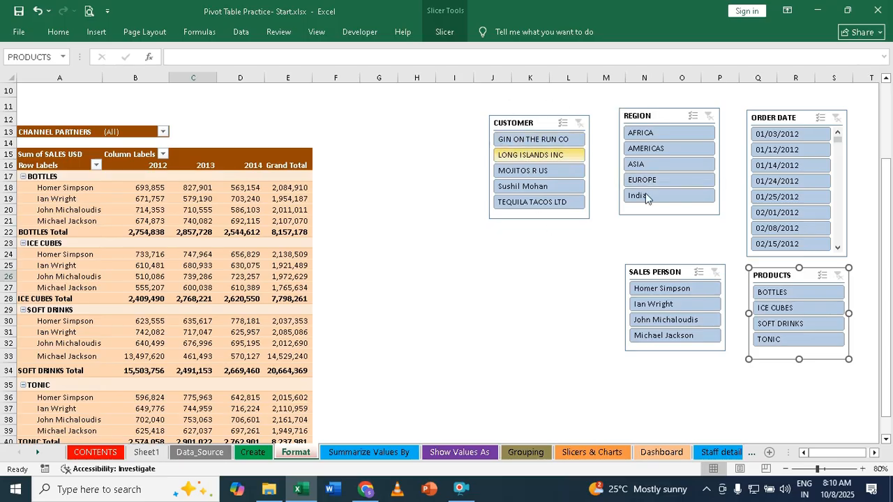
Apply the dark red slicer style to the CUSTOMER slicer.
left_click(519, 125)
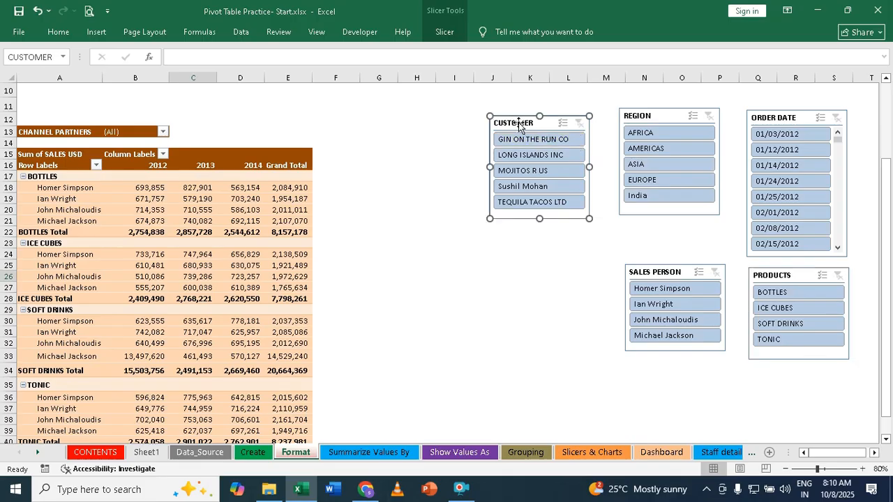
left_click(445, 32)
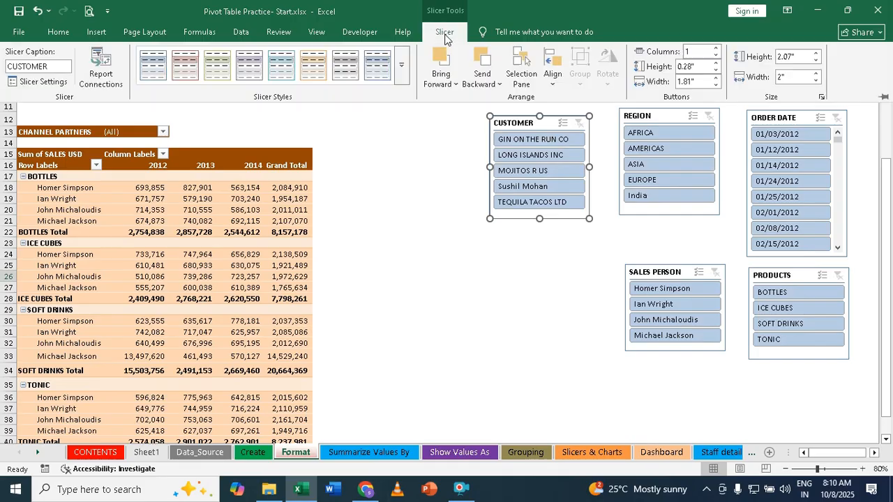
left_click(398, 72)
left_click(184, 128)
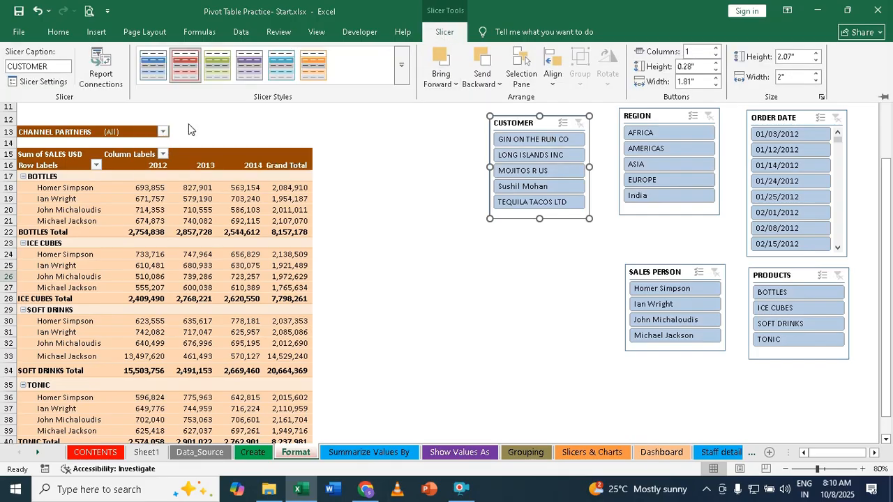
Apply the dark purple slicer style to the REGION slicer.
left_click(665, 117)
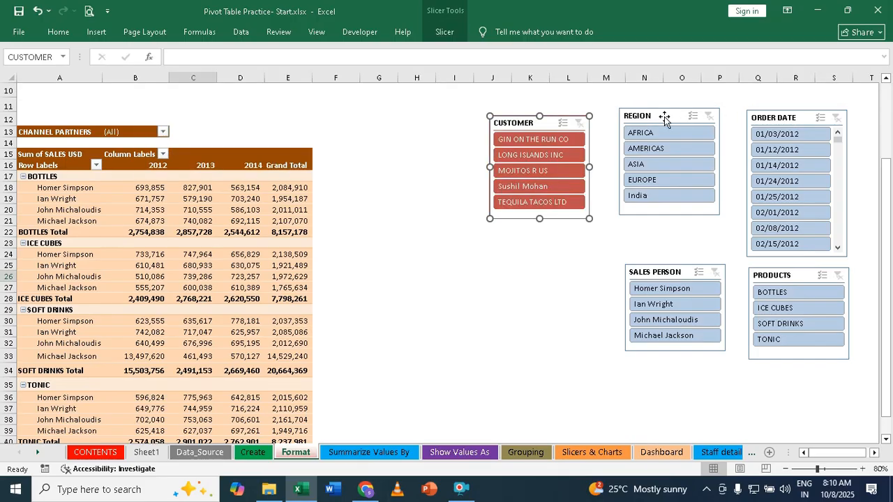
left_click(664, 117)
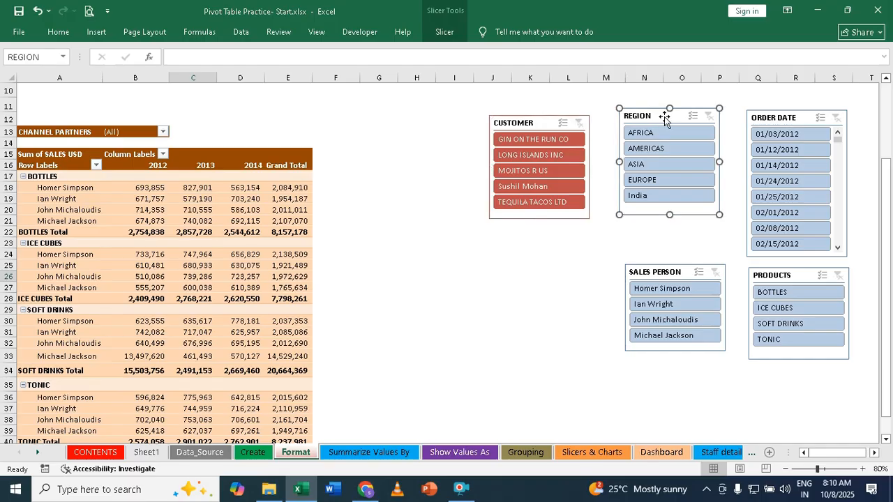
left_click(452, 34)
left_click(408, 75)
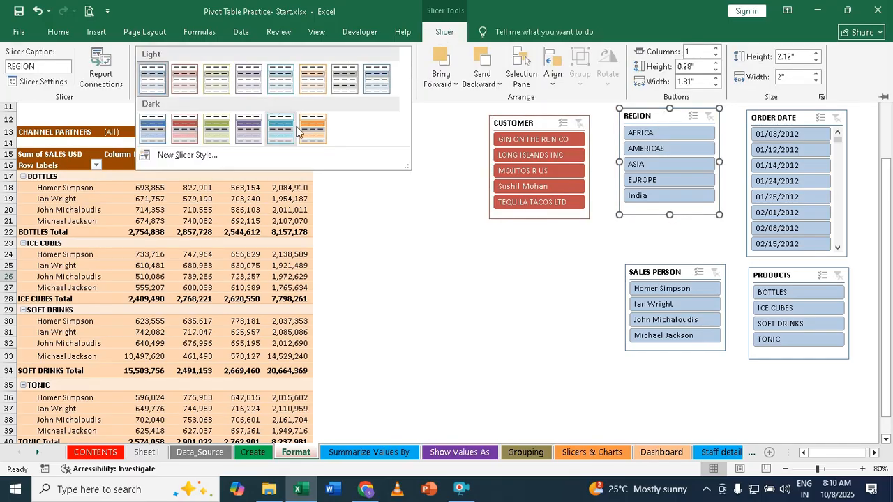
left_click(248, 128)
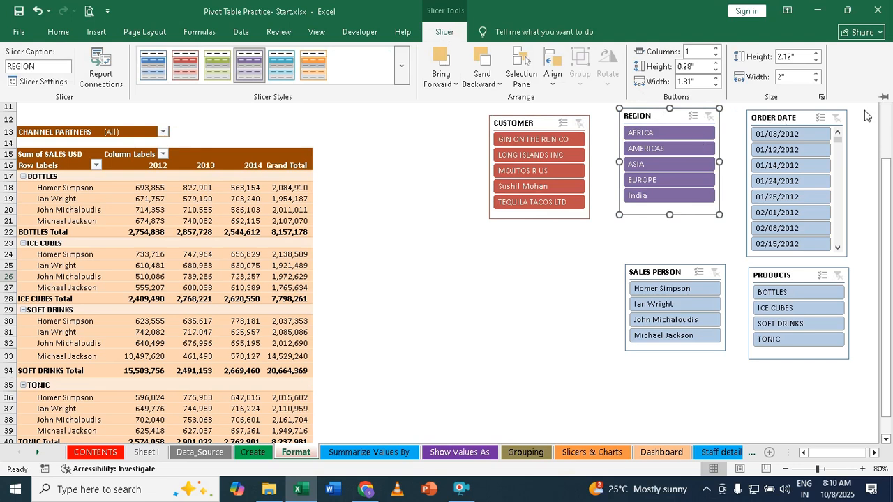
Apply the dark orange slicer style to the ORDER DATE slicer.
left_click(769, 117)
left_click(768, 117)
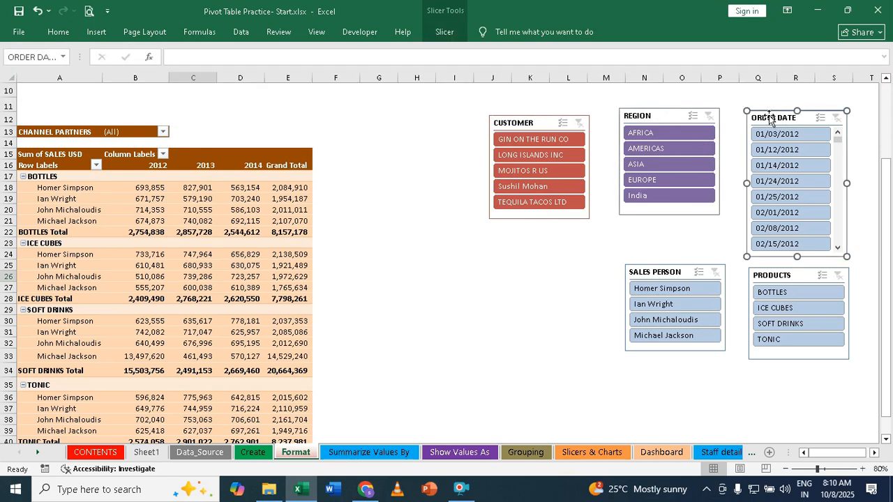
left_click(446, 32)
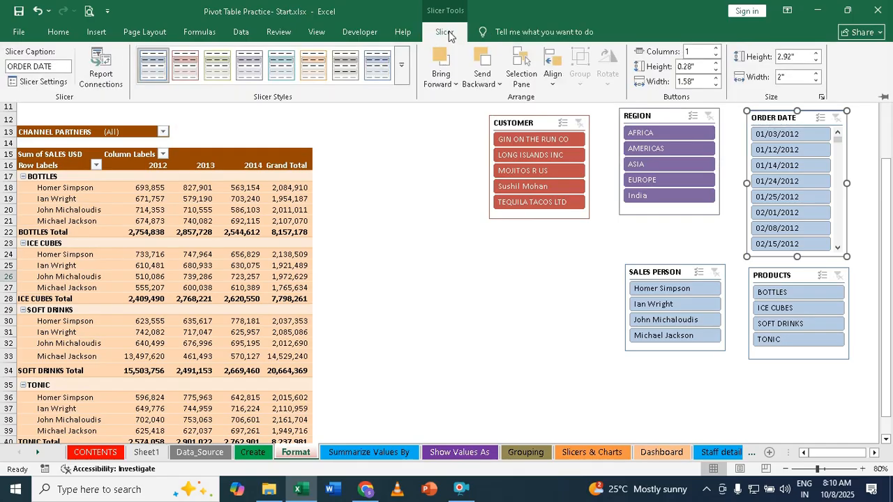
left_click(409, 88)
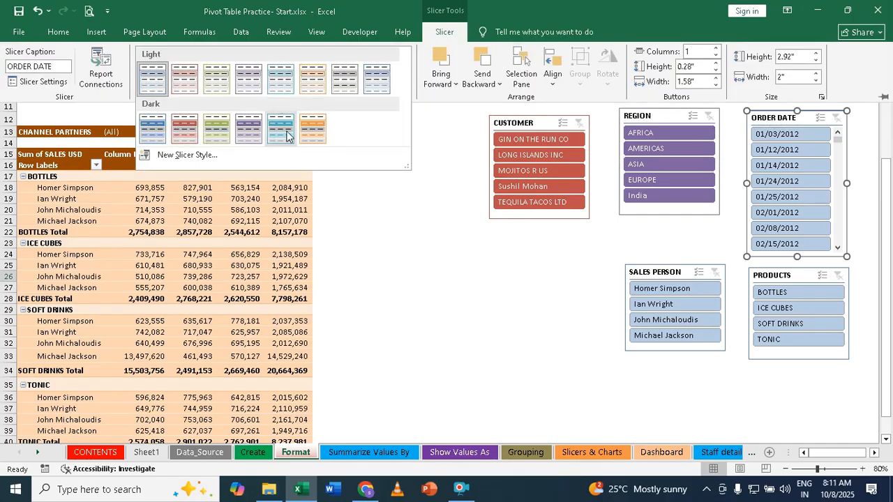
left_click(311, 129)
Apply the dark blue slicer style to the SALES PERSON slicer.
left_click(649, 268)
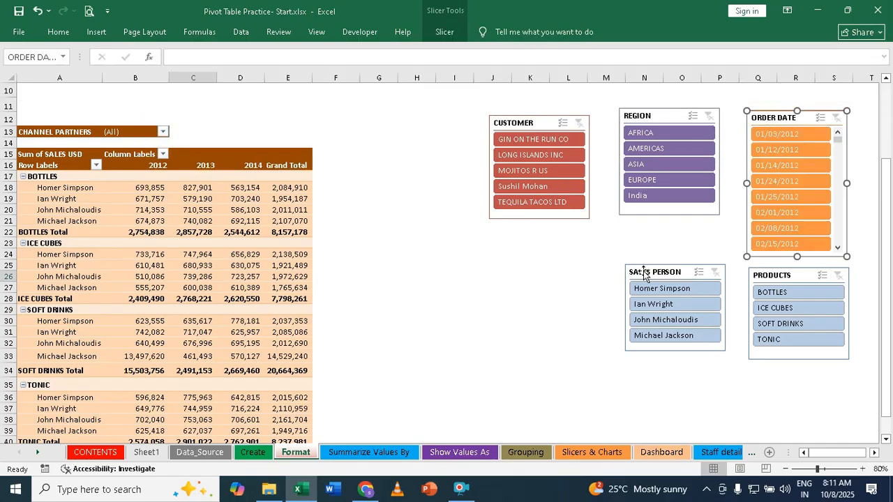
left_click(446, 33)
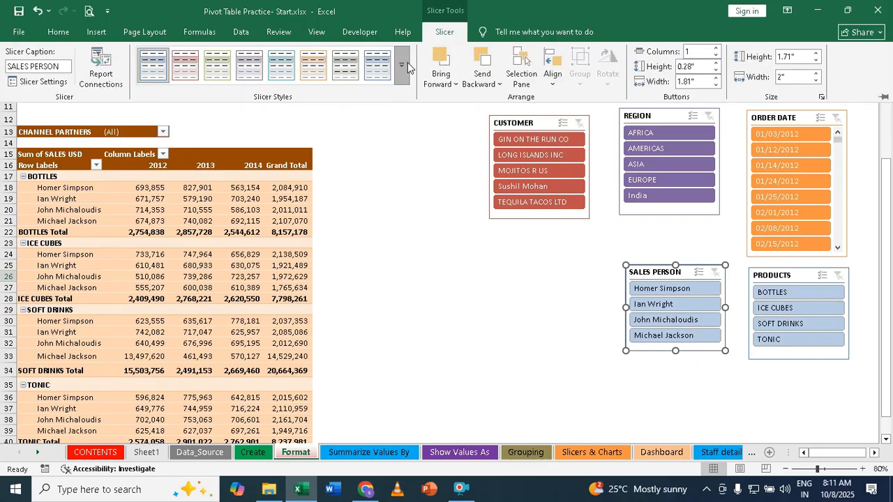
left_click(401, 65)
left_click(155, 129)
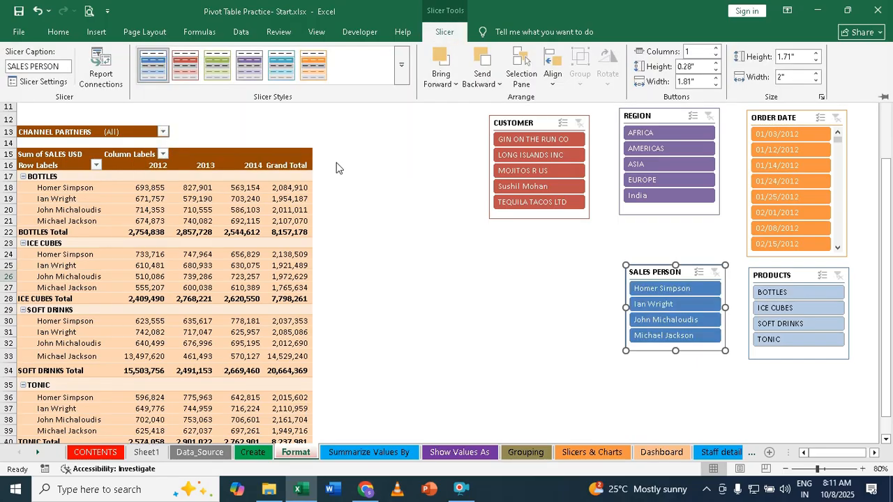
Apply the dark red slicer style to the PRODUCTS slicer.
left_click(790, 276)
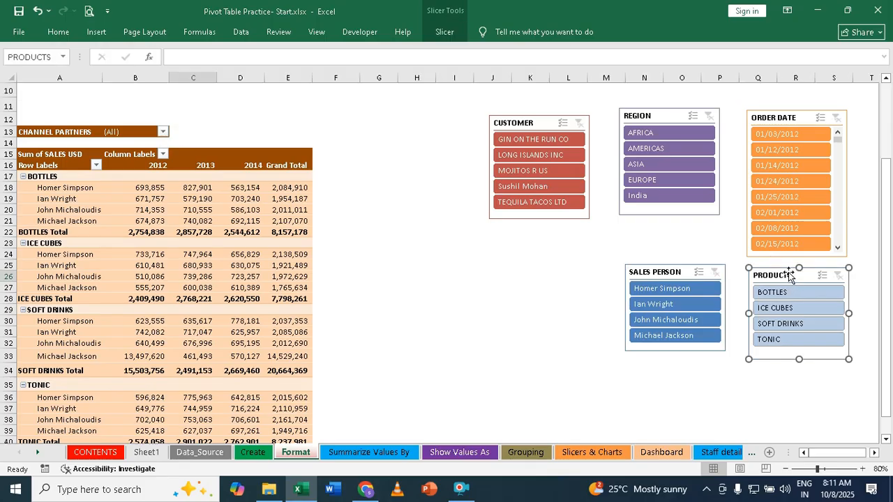
left_click(448, 32)
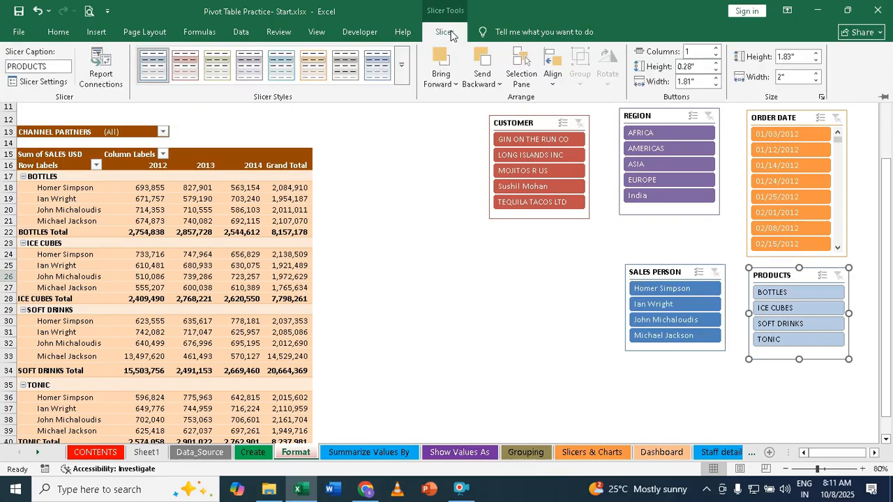
left_click(403, 75)
left_click(186, 130)
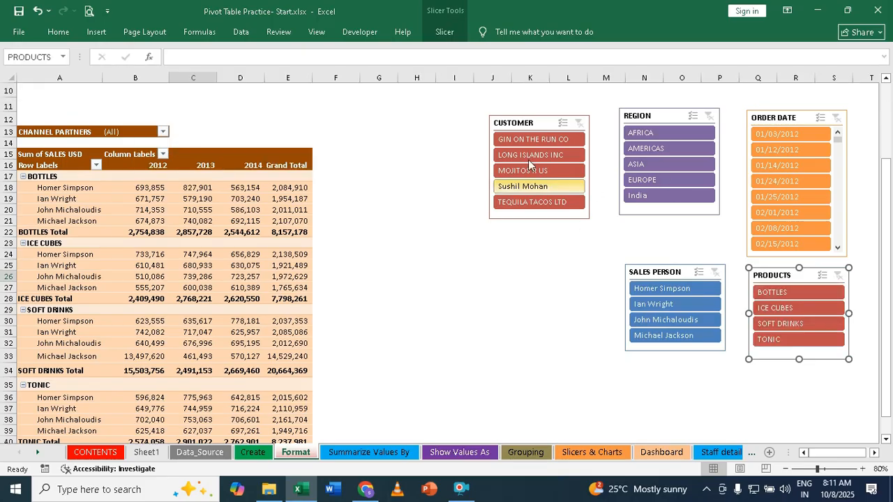
Move the CUSTOMER slicer closer to the pivot table and arrange its buttons in 3 columns.
left_click(527, 123)
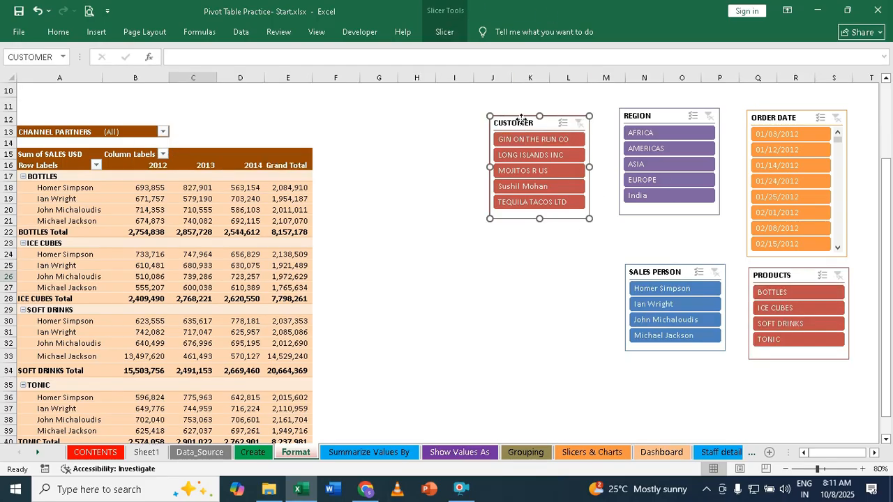
left_click_drag(534, 125, 440, 119)
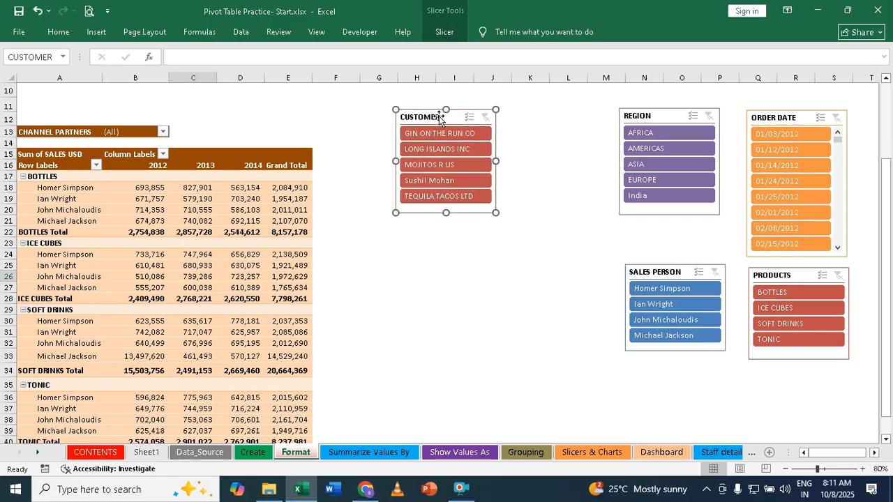
left_click(445, 31)
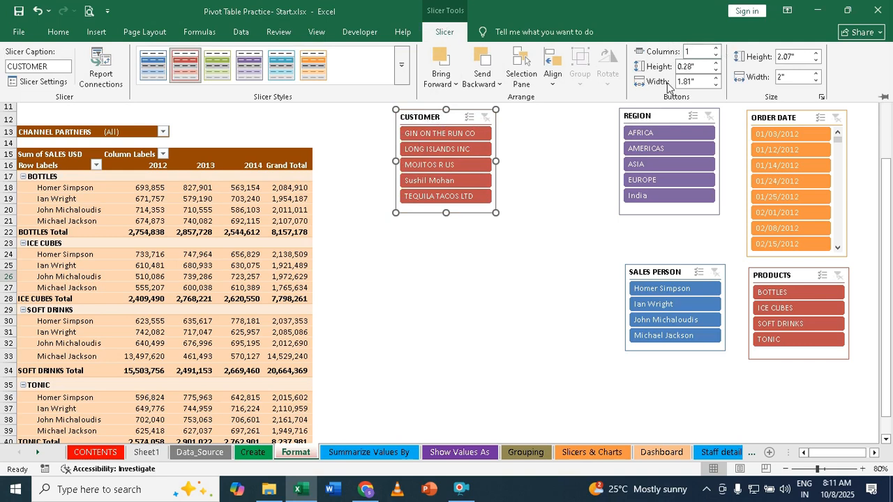
left_click(715, 49)
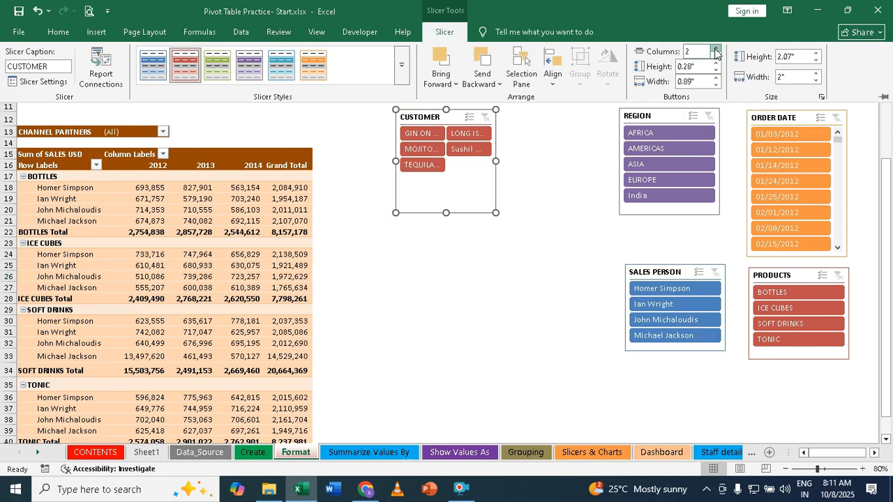
left_click(715, 49)
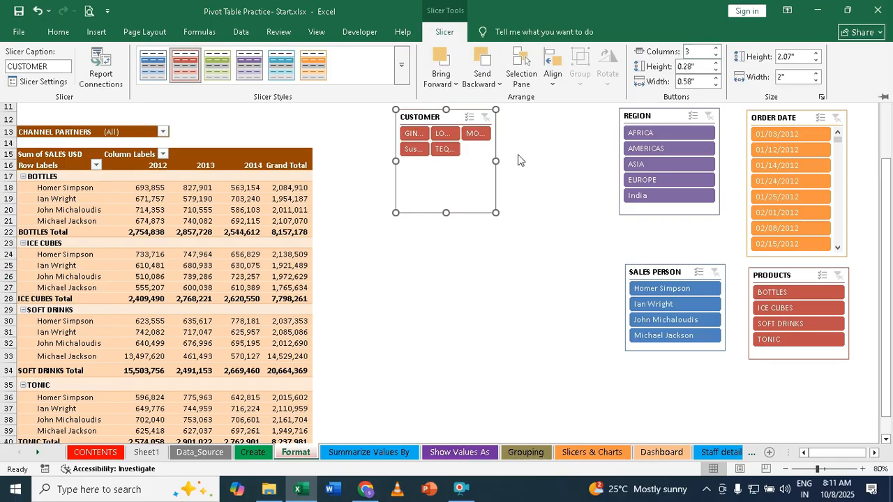
Make the CUSTOMER slicer shorter and wider to suit its three columns, and move it up slightly to about row 11.
left_click(445, 206)
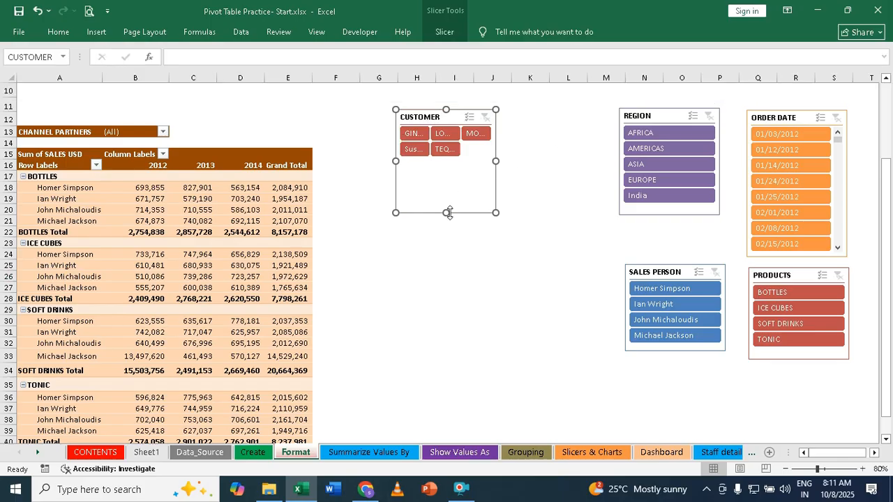
left_click_drag(449, 212, 447, 172)
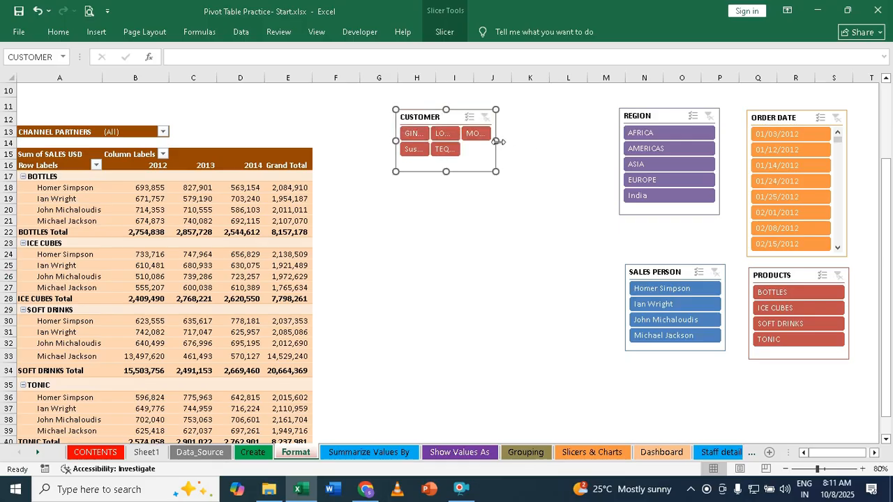
left_click_drag(496, 141, 561, 142)
left_click(500, 208)
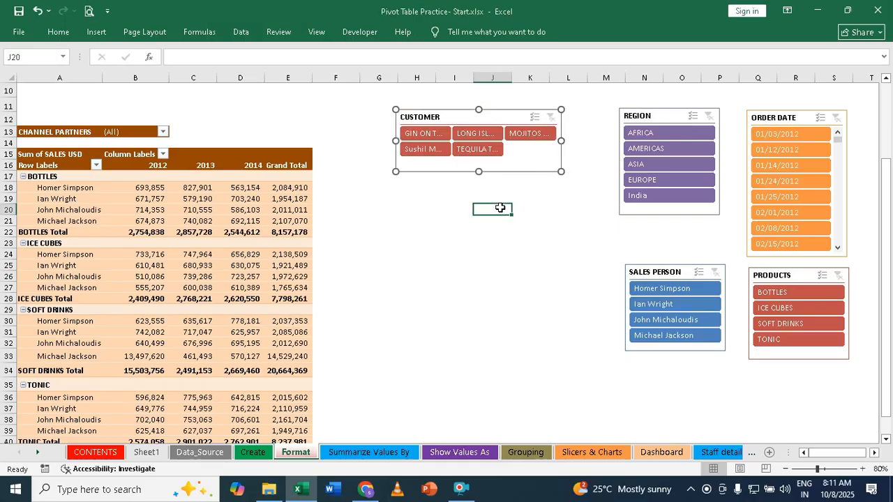
left_click_drag(430, 120, 427, 104)
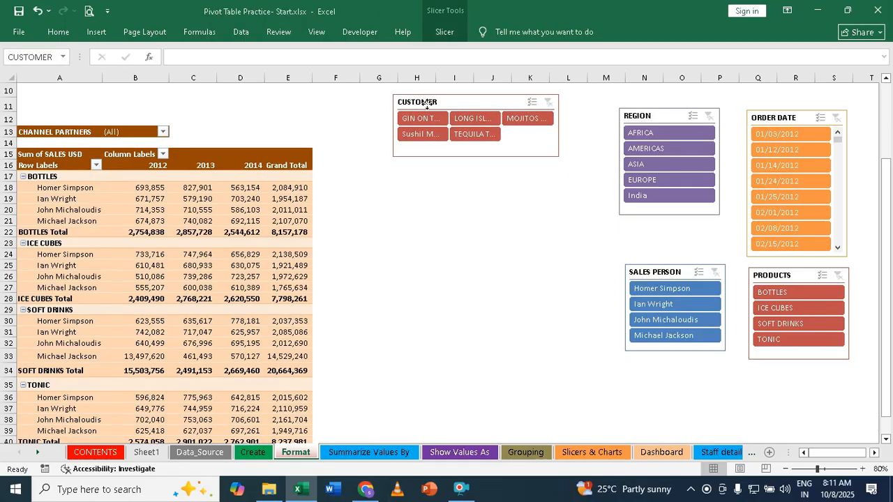
Move the REGION slicer beneath the CUSTOMER slicer and arrange its buttons in 3 columns.
left_click_drag(662, 117, 461, 182)
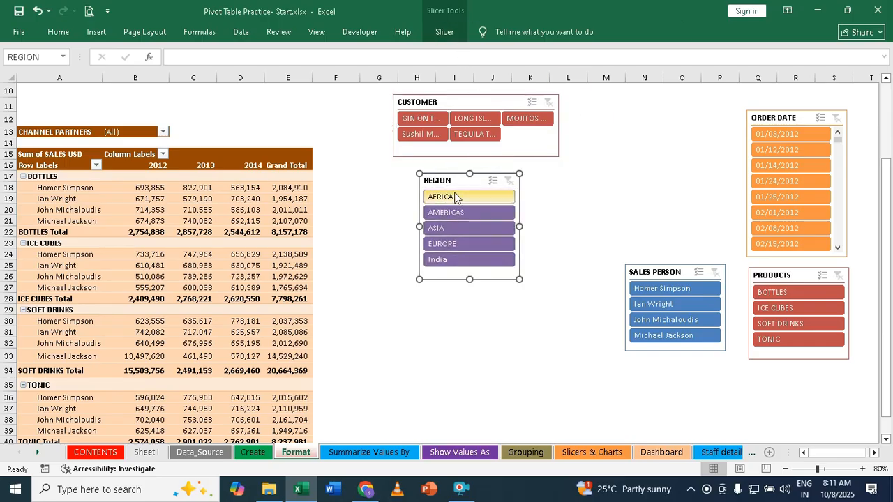
left_click(447, 31)
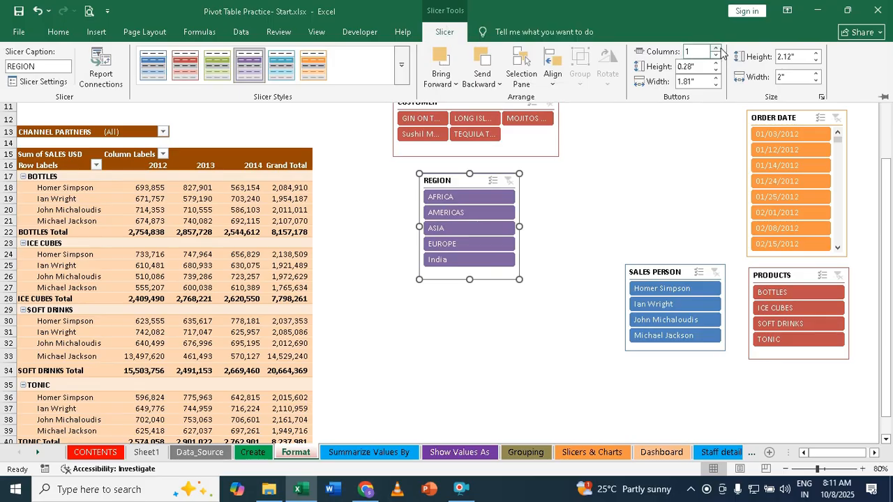
left_click(715, 48)
left_click(715, 48)
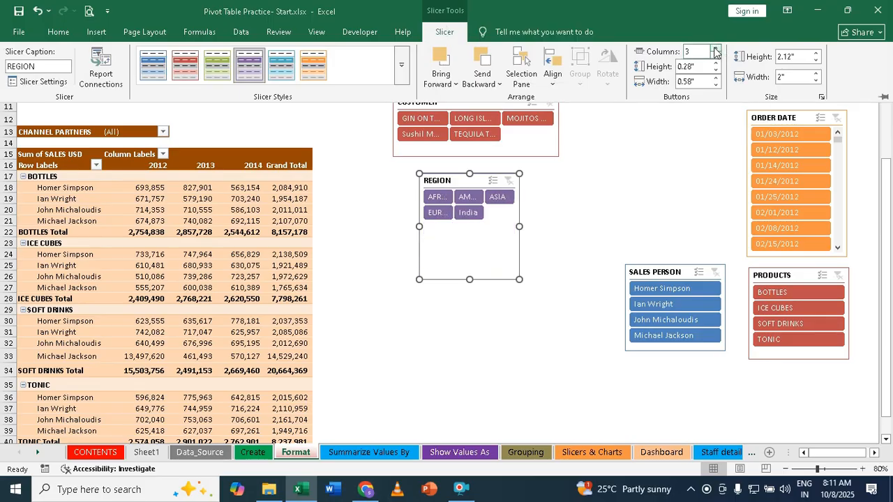
Make the REGION slicer shorter and wider, and place it beside the CUSTOMER slicer in the same row.
left_click(469, 279)
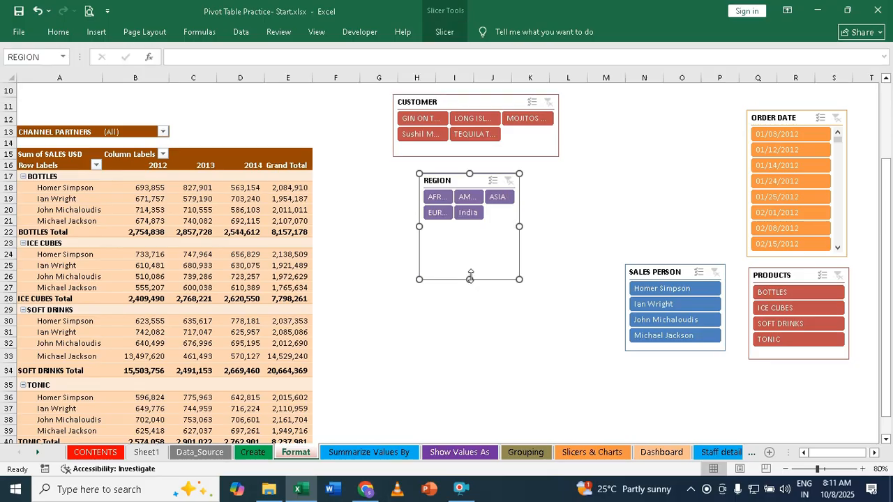
left_click_drag(470, 279, 468, 234)
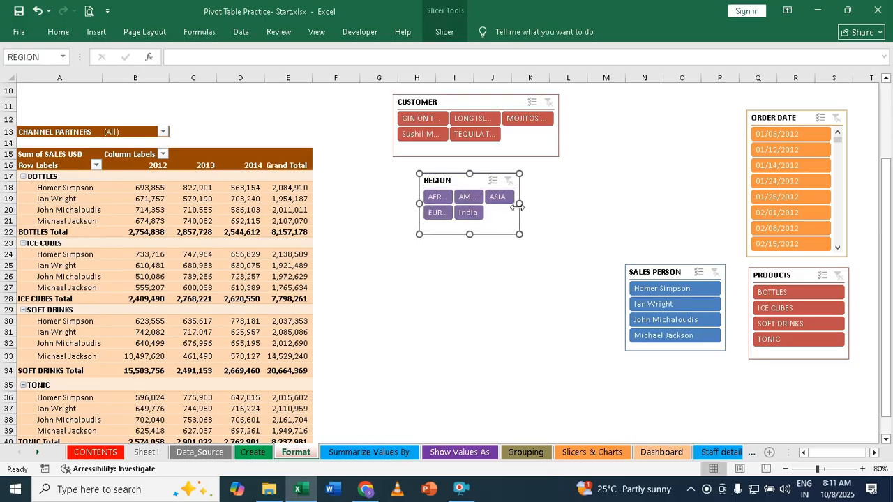
left_click_drag(519, 203, 683, 160)
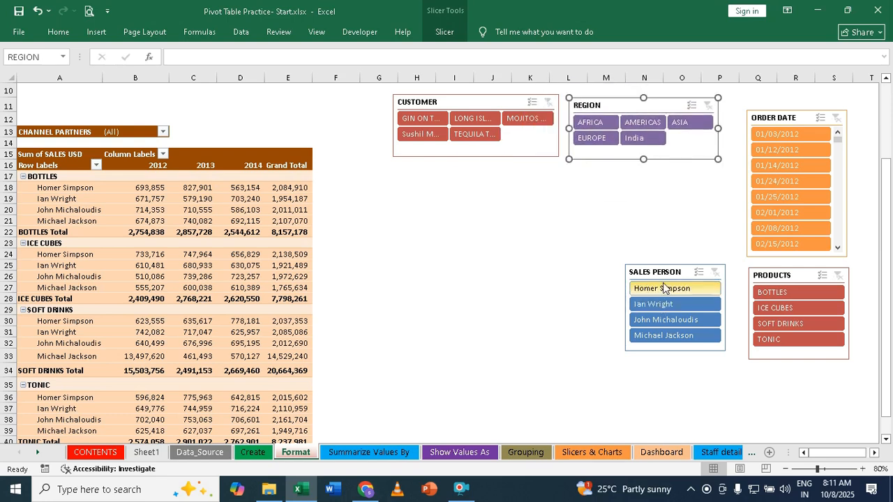
Line up the SALES PERSON, ORDER DATE and PRODUCTS slicers in a row beneath the CUSTOMER and REGION slicers.
left_click_drag(660, 272, 430, 189)
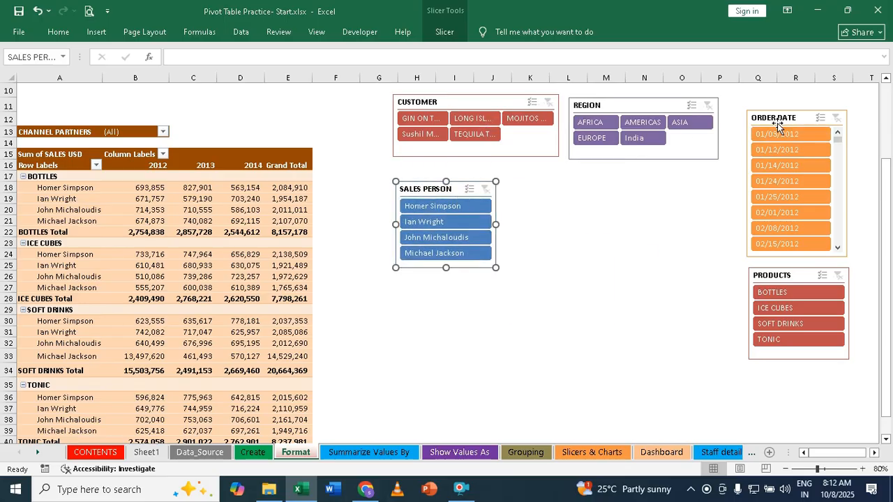
left_click_drag(777, 122, 548, 182)
left_click_drag(795, 279, 692, 184)
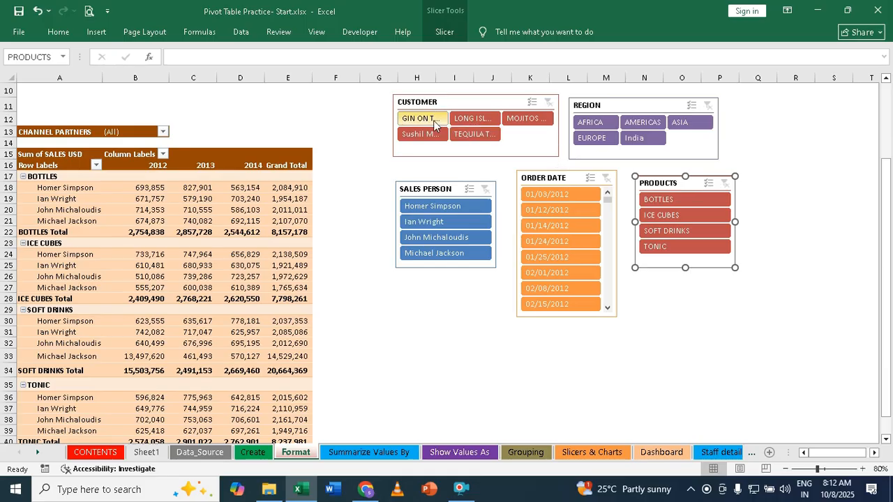
Widen the CUSTOMER slicer until its full customer names fit, shifting it toward the pivot table and moving the REGION slicer away to make room.
left_click_drag(518, 98, 491, 98)
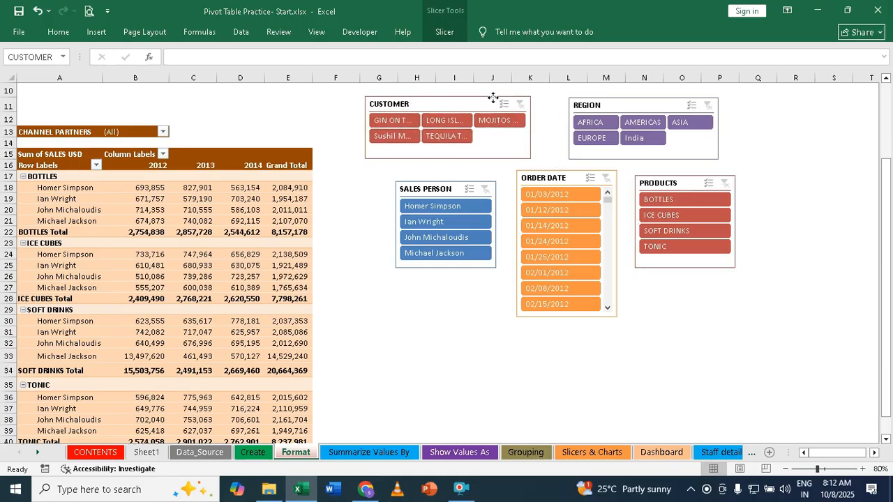
left_click_drag(531, 127, 552, 132)
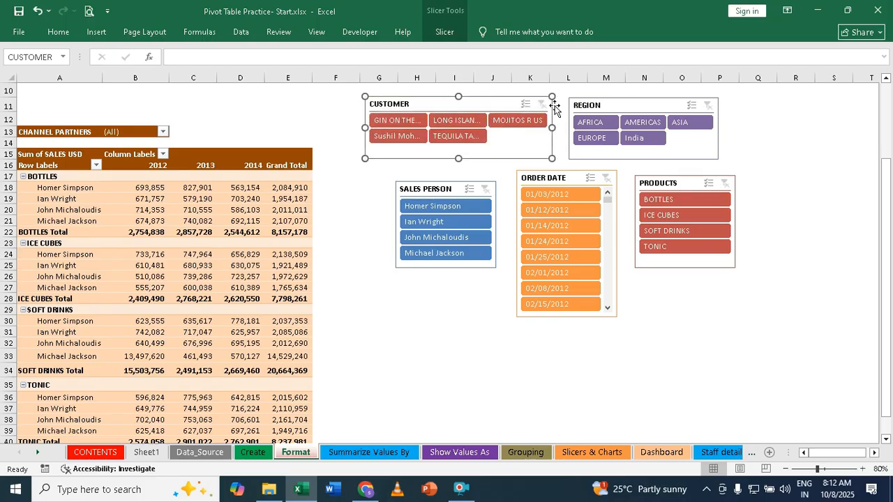
left_click(611, 100)
left_click_drag(612, 100, 704, 100)
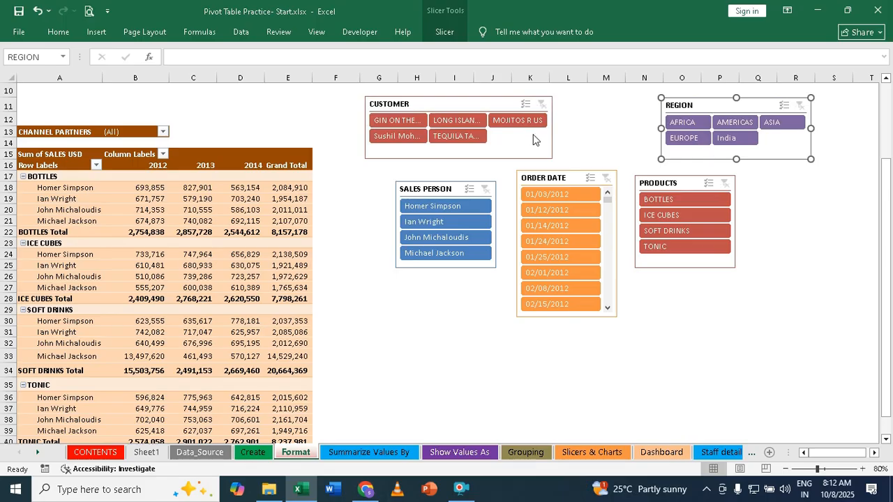
left_click(551, 129)
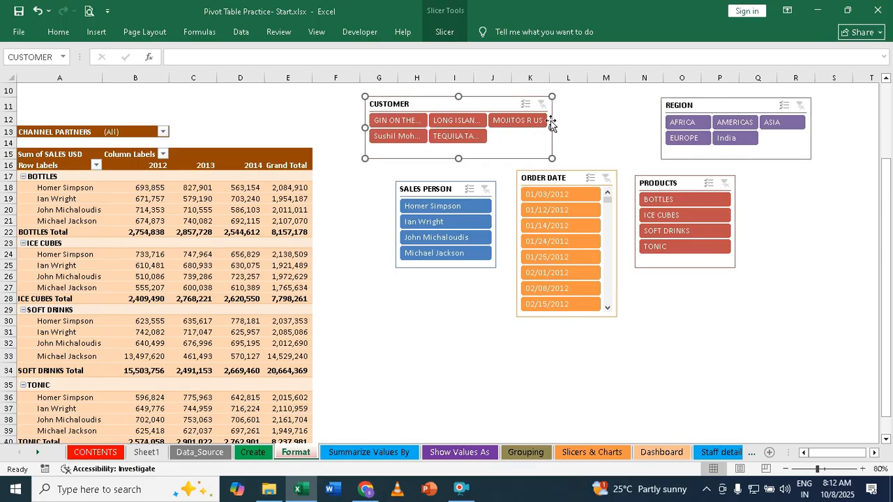
left_click_drag(551, 127, 639, 136)
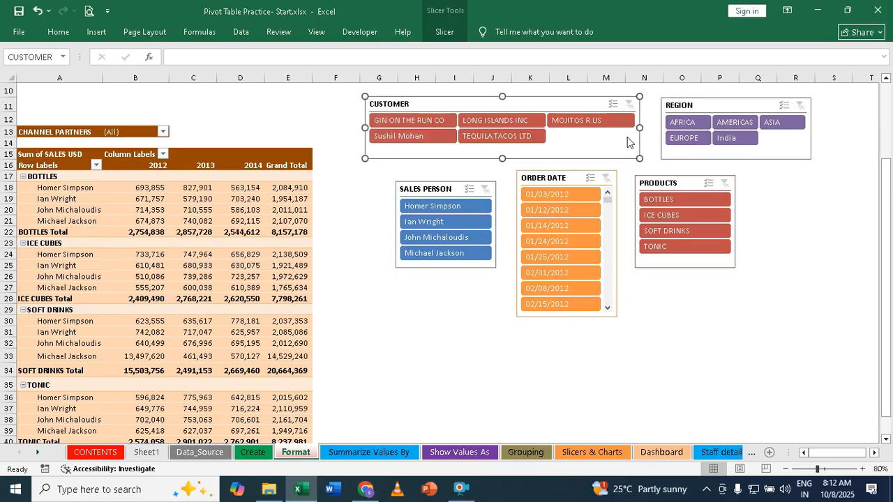
Filter the pivot table by each customer in turn with the CUSTOMER slicer, from GIN ON THE RUN CO to MOJITOS R US, and clear the filter.
left_click(393, 120)
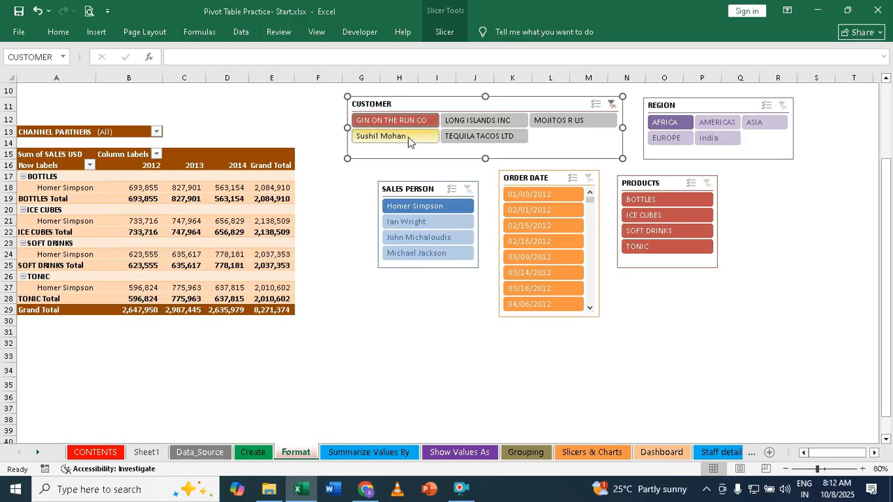
left_click(381, 138)
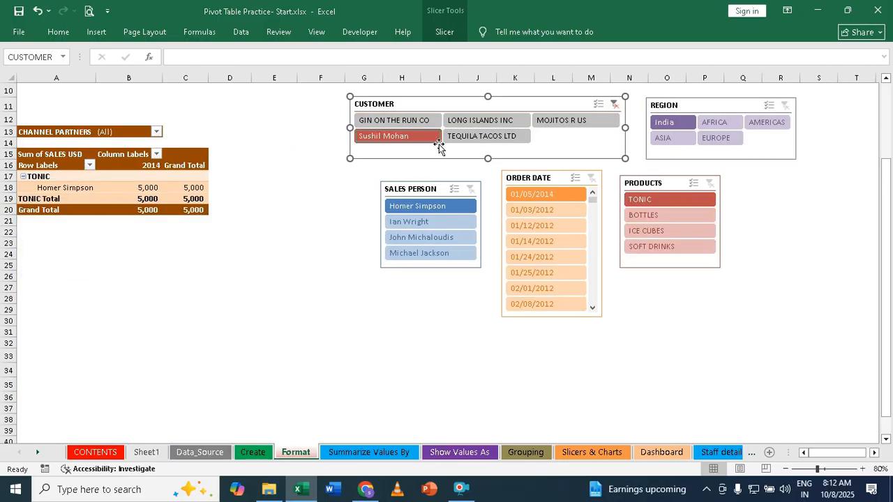
left_click(491, 137)
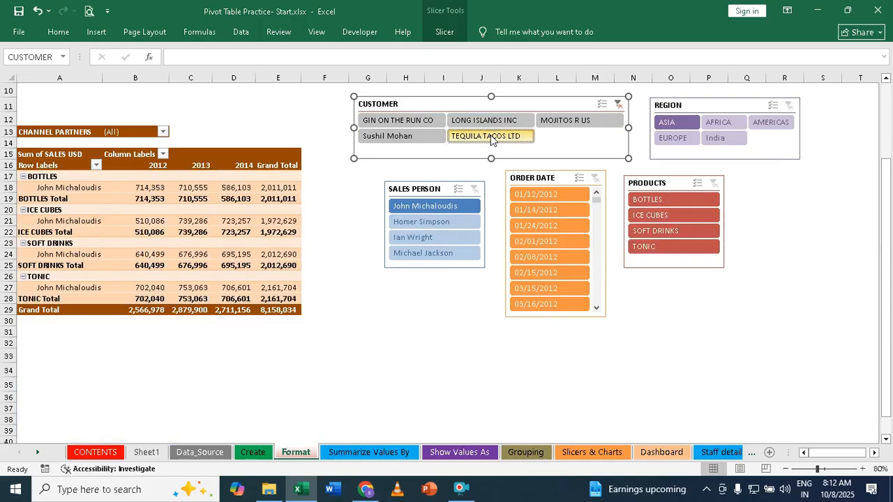
left_click(491, 121)
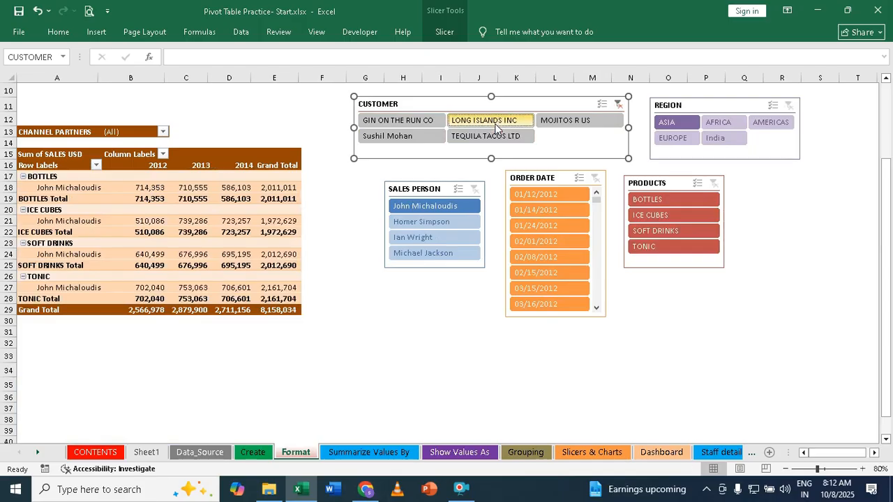
left_click(566, 120)
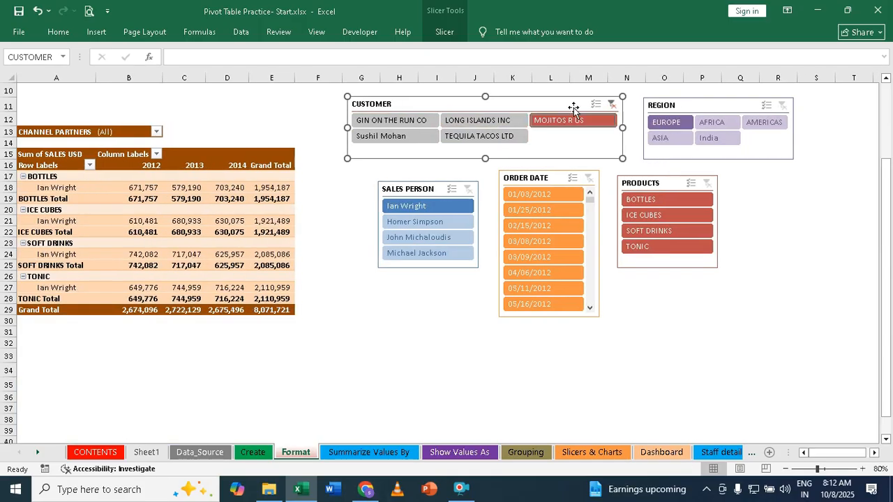
left_click(612, 104)
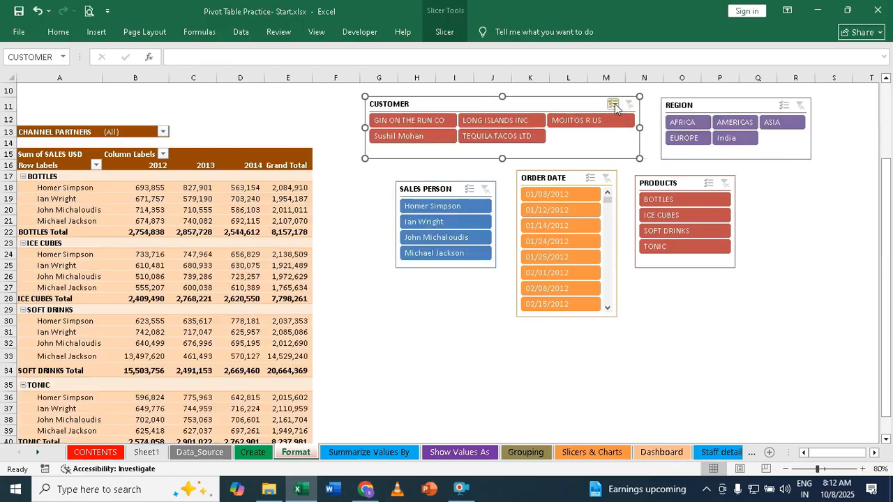
Filter the pivot table by ASIA, India and AFRICA in turn with the REGION slicer, and clear the filter.
left_click(792, 120)
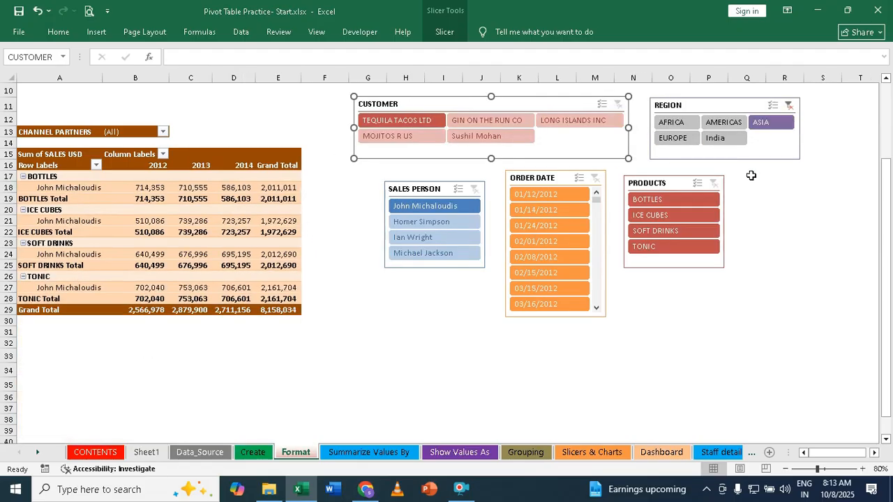
left_click(727, 139)
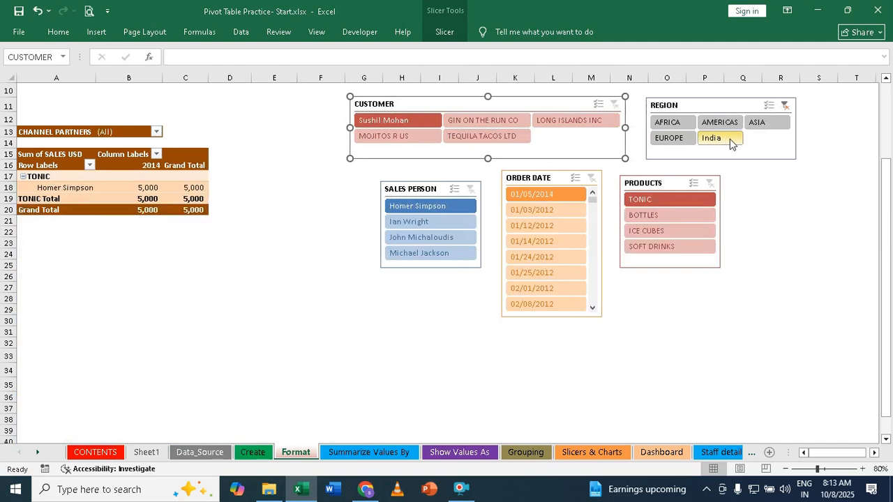
left_click(658, 123)
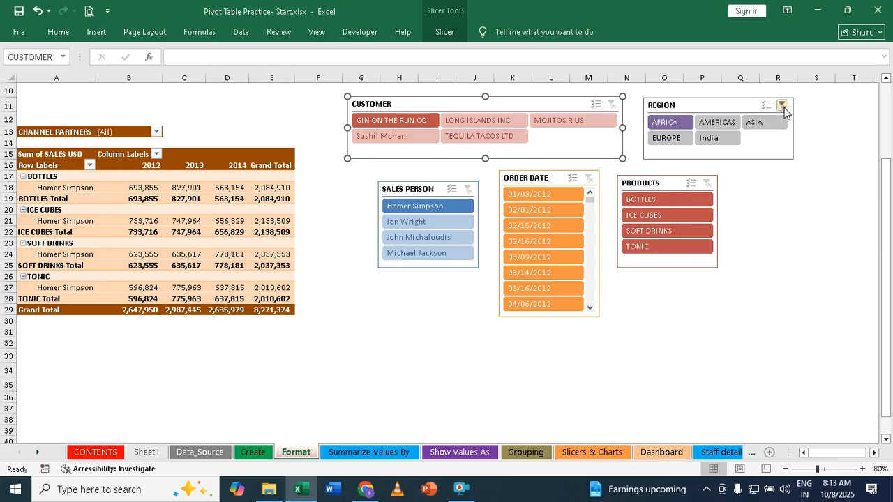
left_click(783, 106)
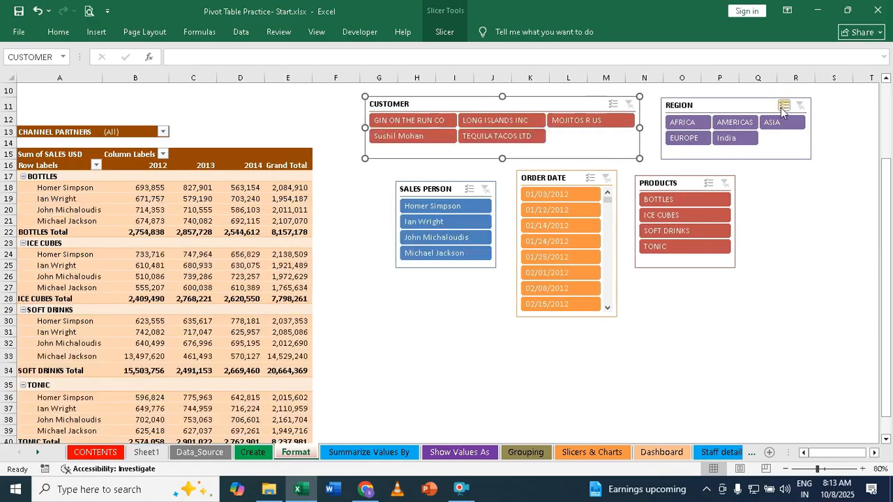
Filter the pivot table by the second sales person, by order date 01/25/2012 and by SOFT DRINKS in turn, clearing each slicer's filter.
left_click(425, 224)
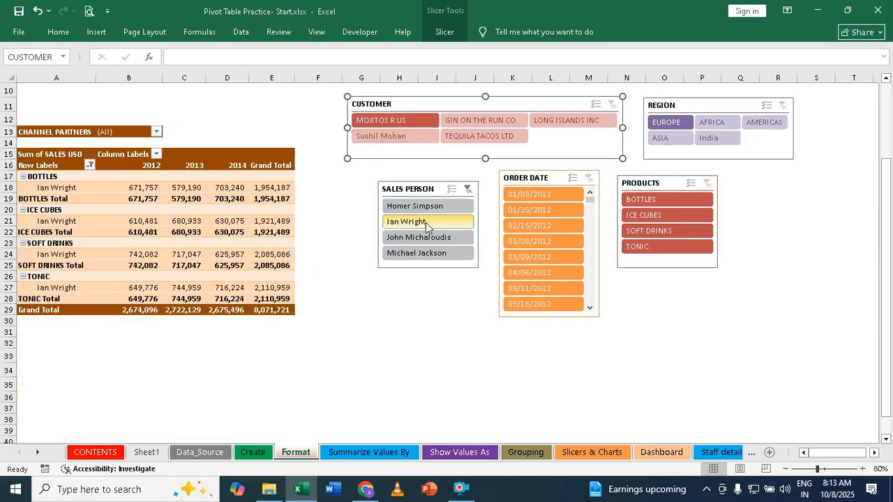
left_click(468, 189)
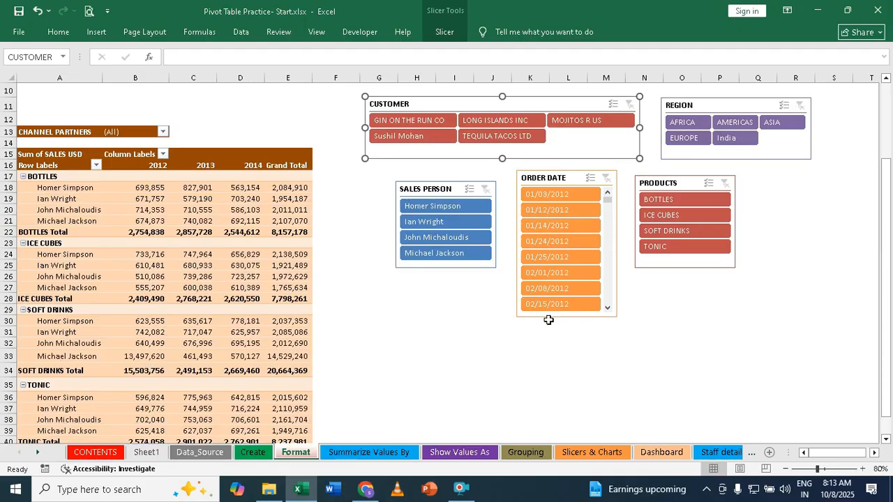
left_click(555, 257)
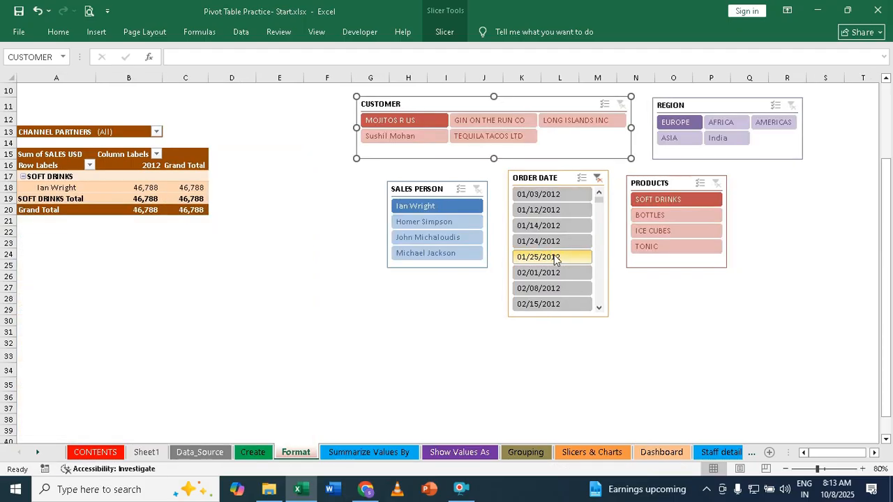
left_click(597, 179)
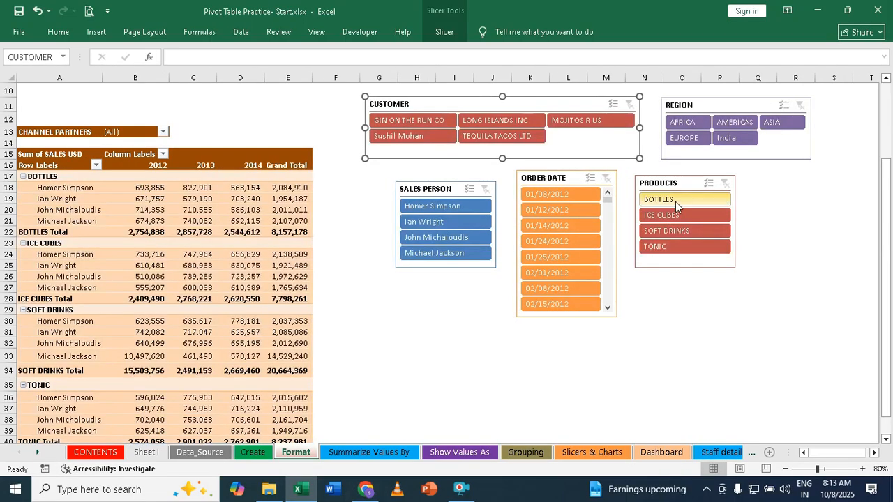
left_click(673, 232)
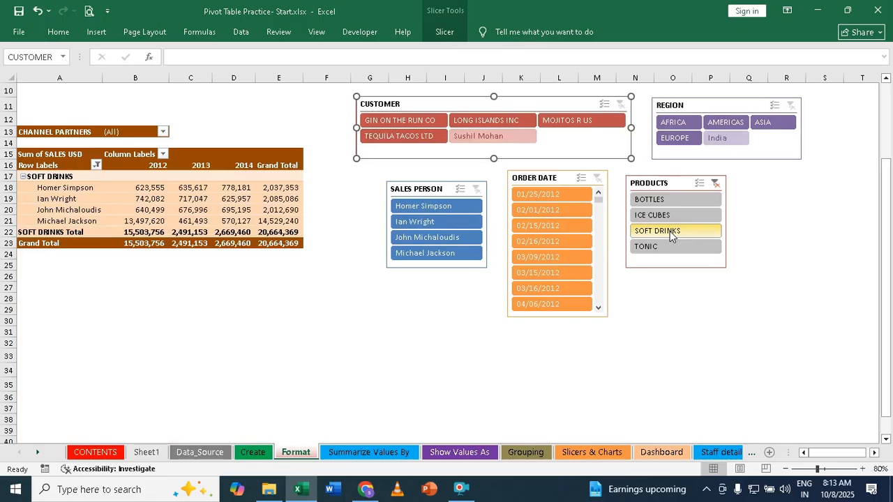
left_click(715, 184)
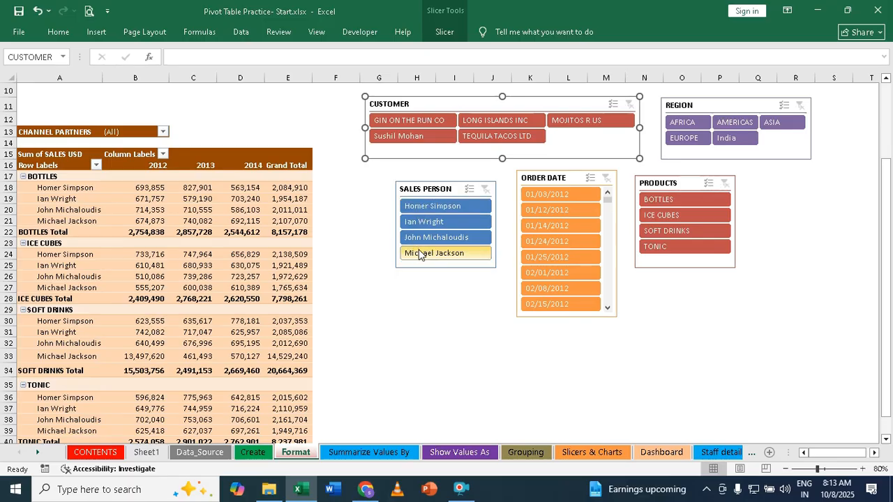
Filter the pivot table by the first and third sales persons together with the SALES PERSON slicer, and clear the filter.
left_click(420, 207)
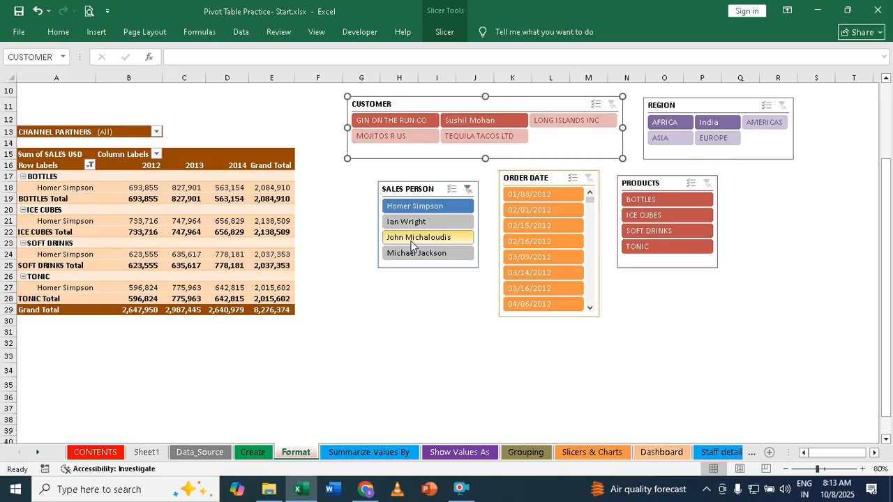
left_click(419, 237, "ctrl")
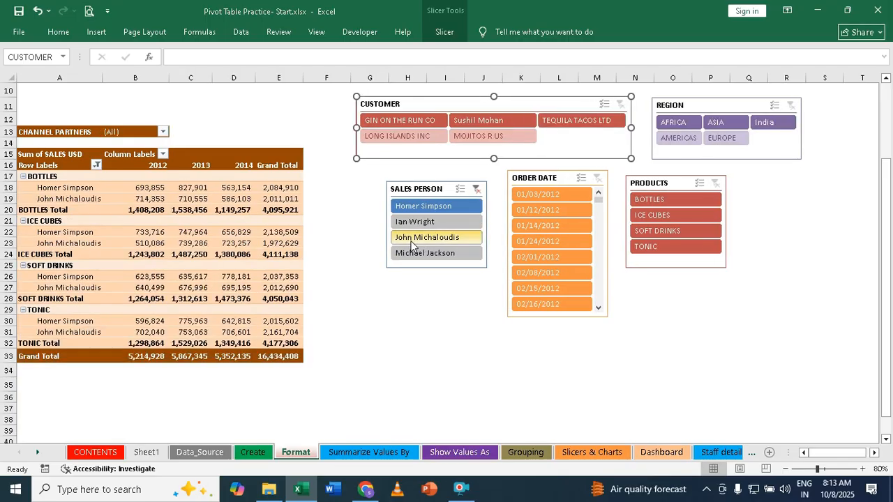
left_click(475, 189)
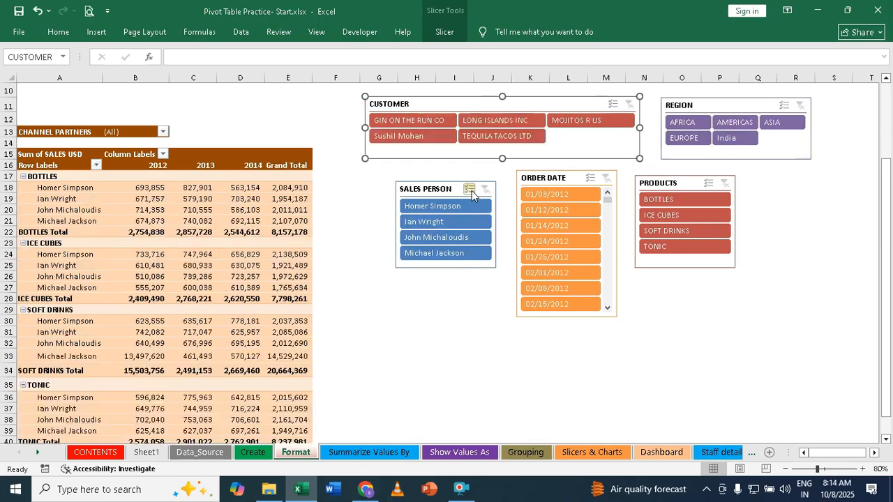
Filter the pivot table by BOTTLES, SOFT DRINKS and TONIC together, and separately by order dates 01/14/2012 through 02/08/2012, clearing each filter.
left_click(662, 199)
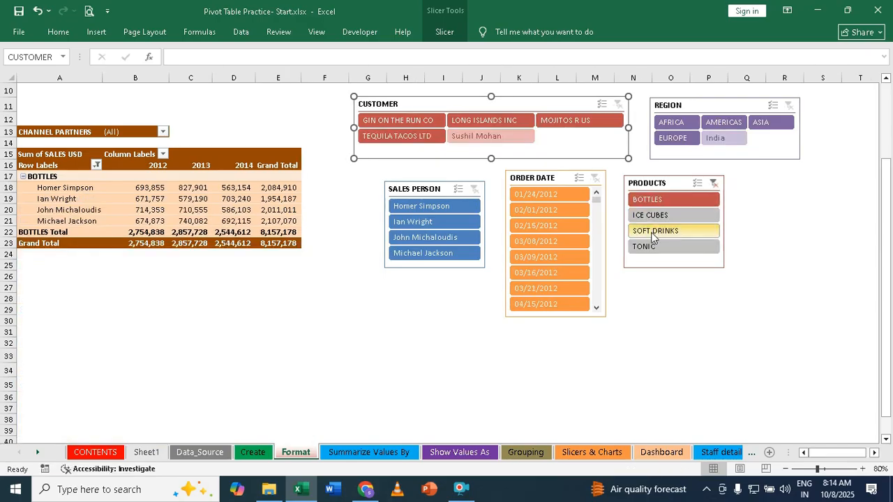
left_click(653, 235, "ctrl")
left_click(641, 248, "ctrl")
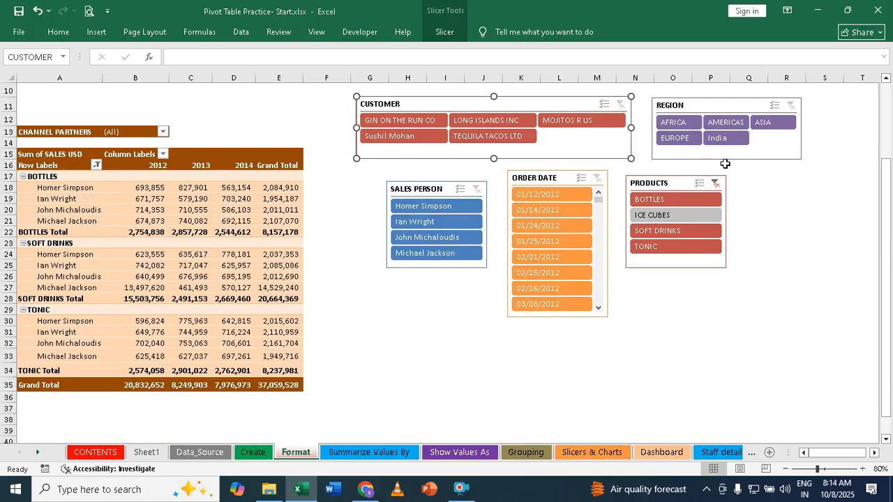
left_click(715, 184)
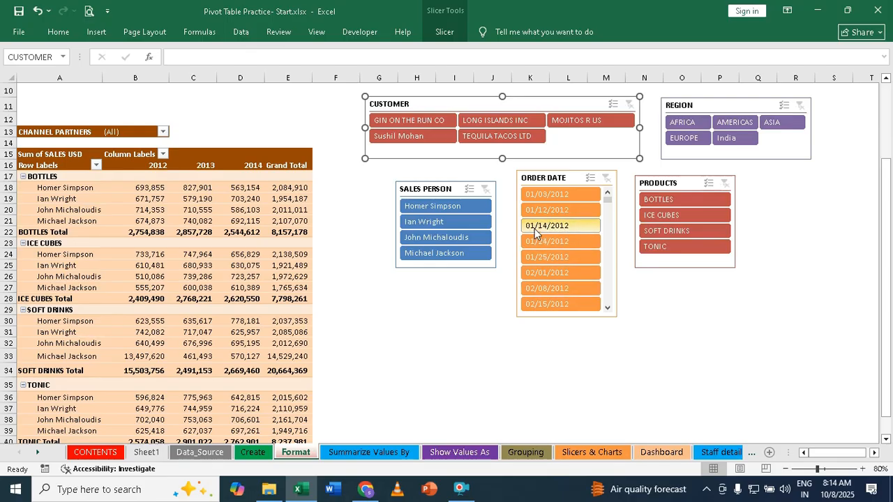
left_click_drag(546, 226, 549, 292)
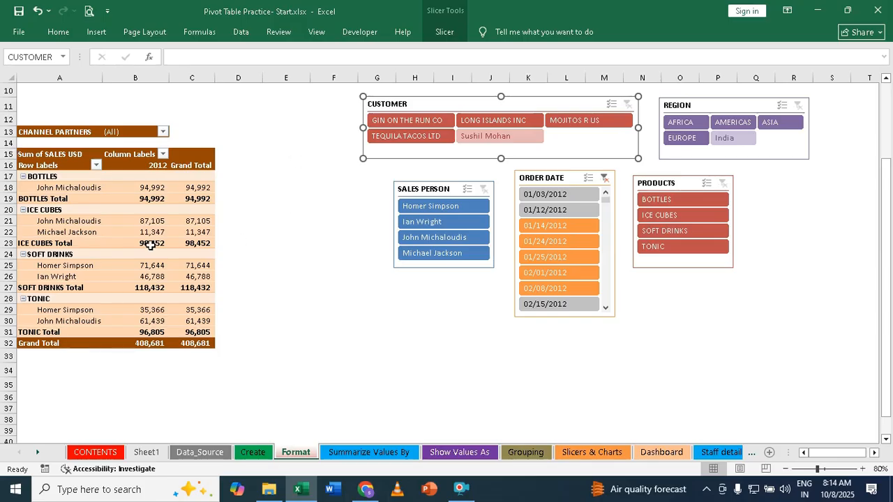
left_click(604, 180)
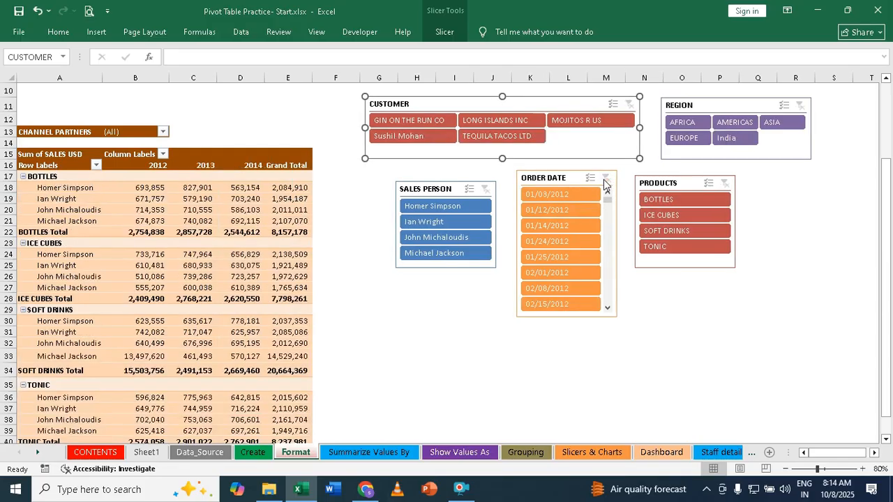